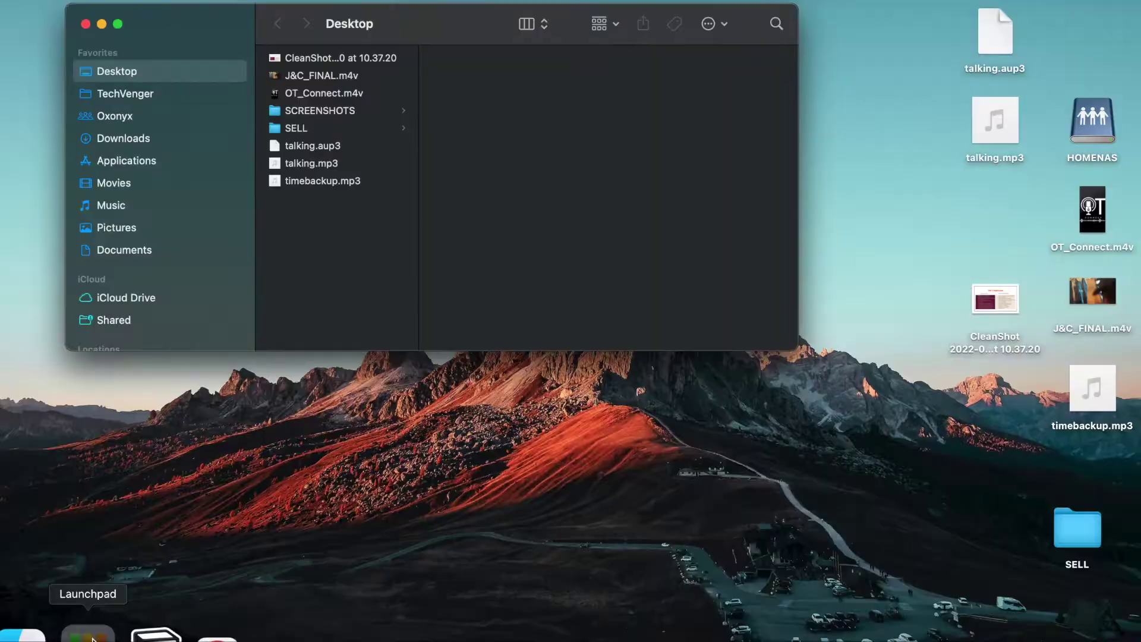
Step: Launch Time Machine from Launchpad and step back to yesterday's Desktop folder snapshot
left_click(88, 633)
scroll(619, 188, "right", 3)
type("time")
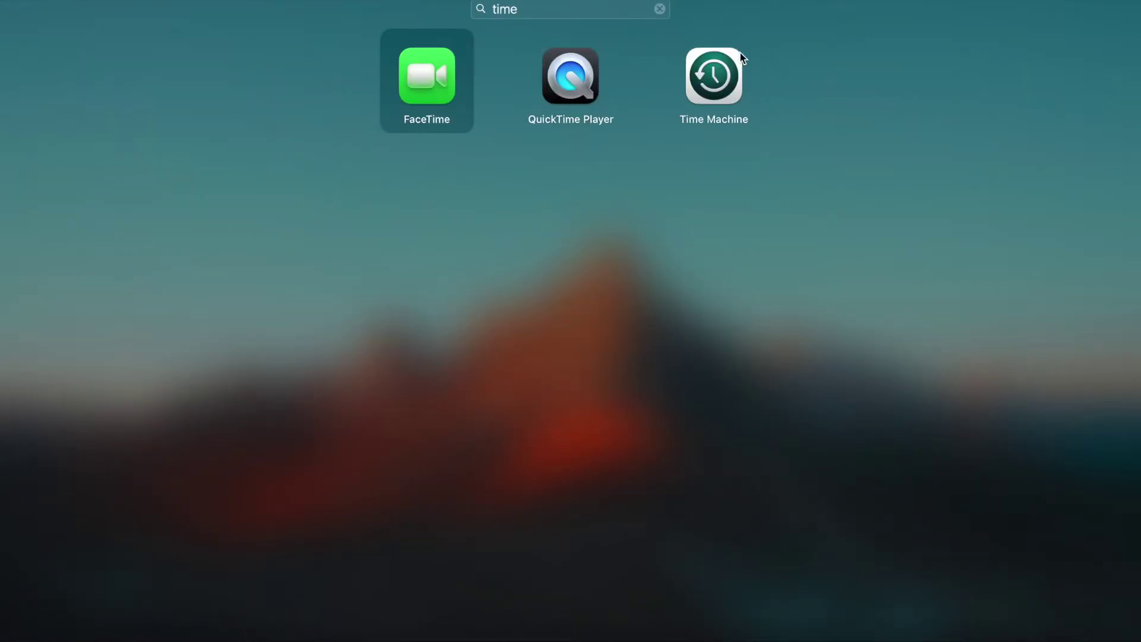
left_click(741, 59)
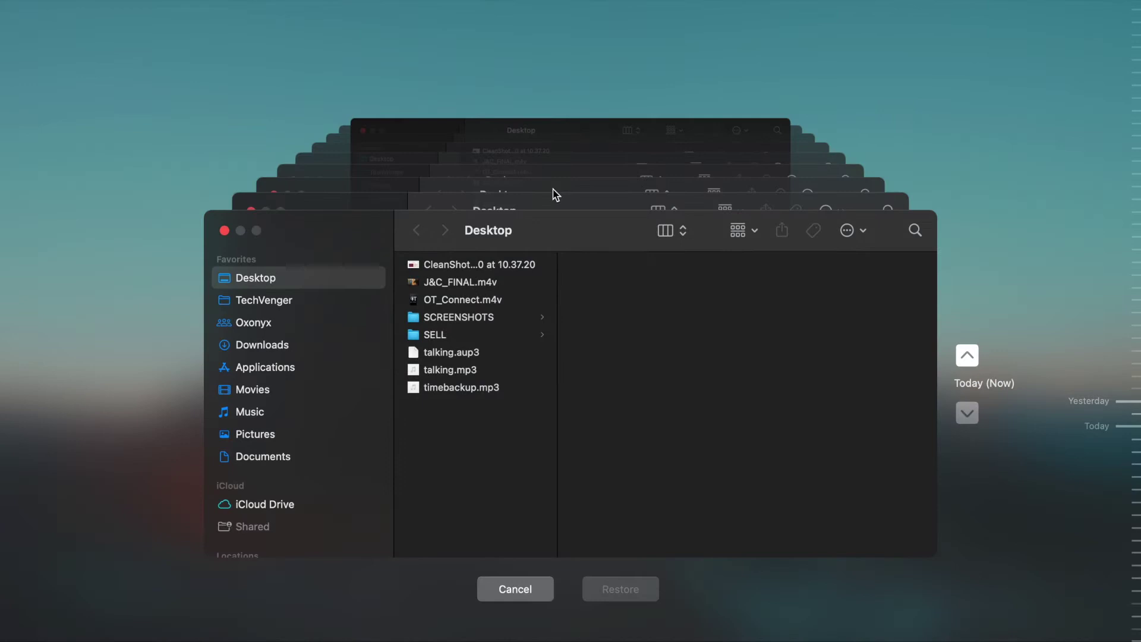
left_click(968, 356)
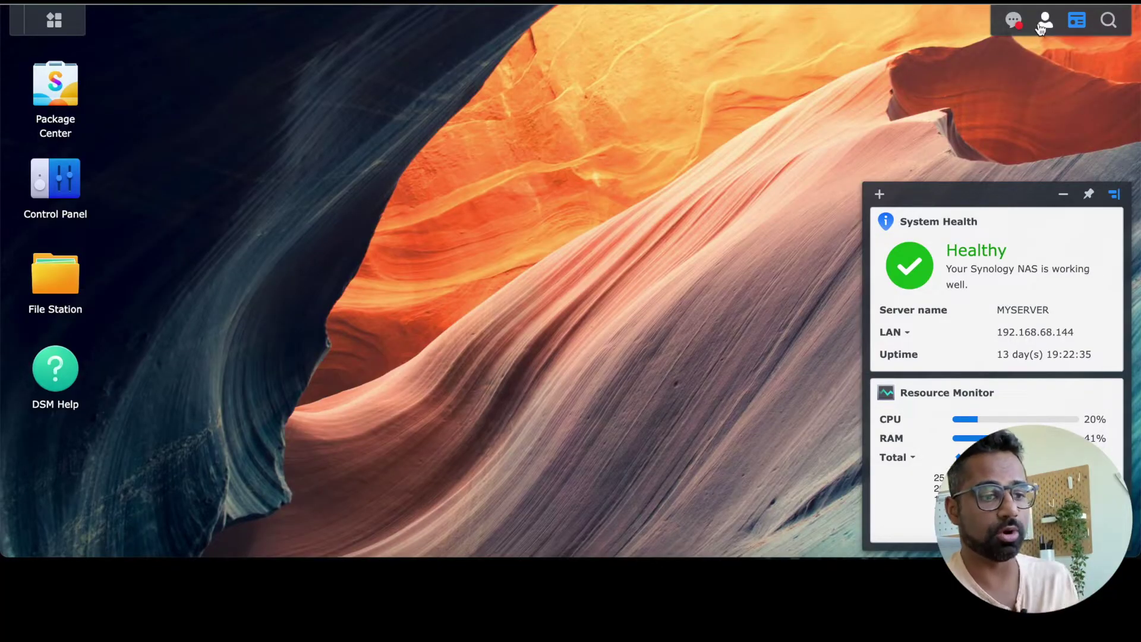
Step: Open Control Panel's Shared Folder page, which lists the HOMENAS share on Volume 1
left_click(74, 194)
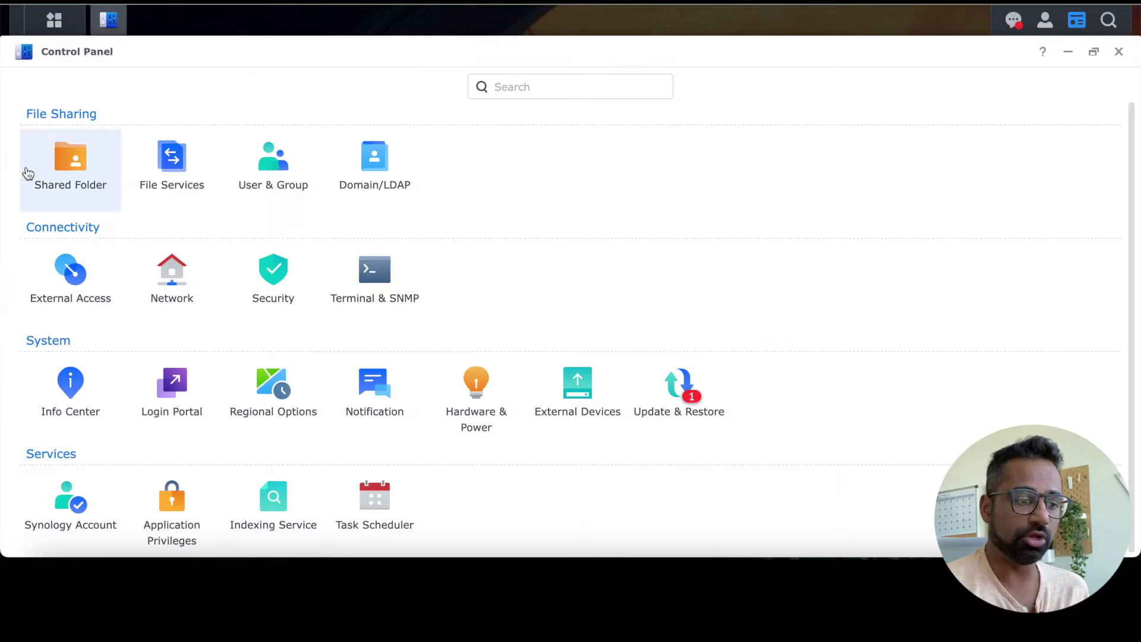
left_click(76, 168)
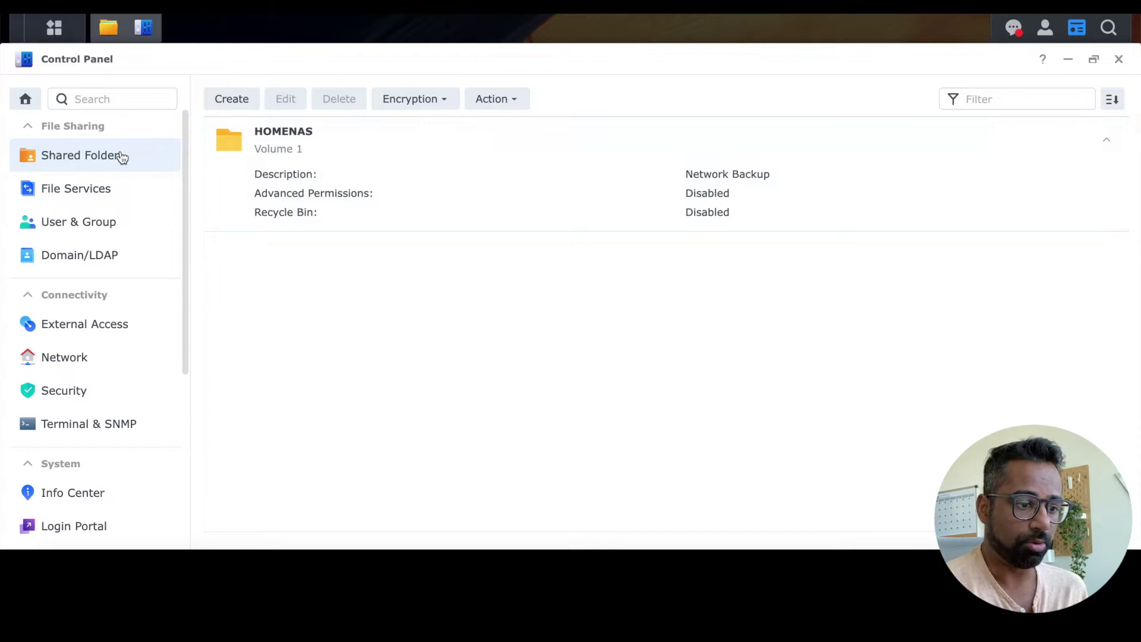
Step: Define shared folder 'Time Machine', description 'Time Machine Backpups', on Volume 1: ext4, Recycle Bin off
left_click(245, 100)
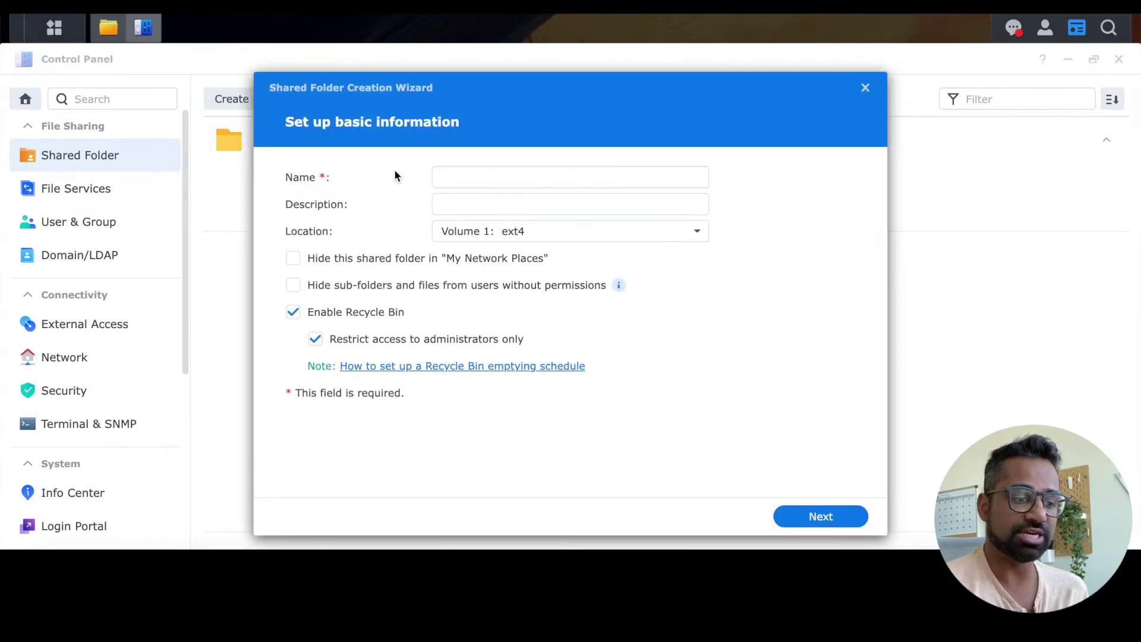
left_click(449, 180)
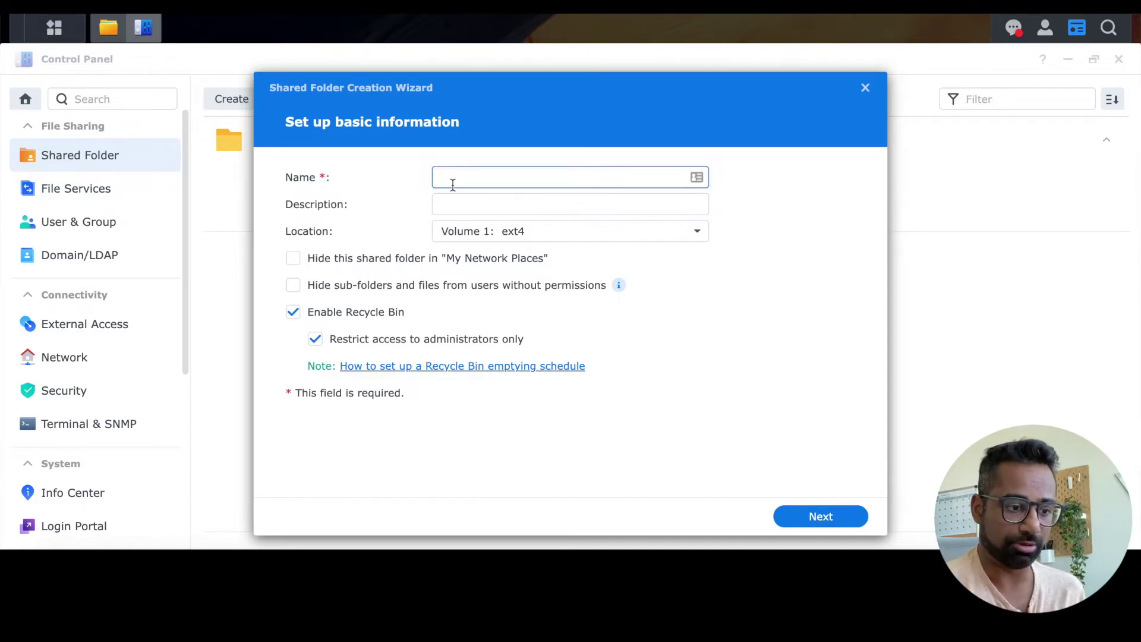
type("Time Ma")
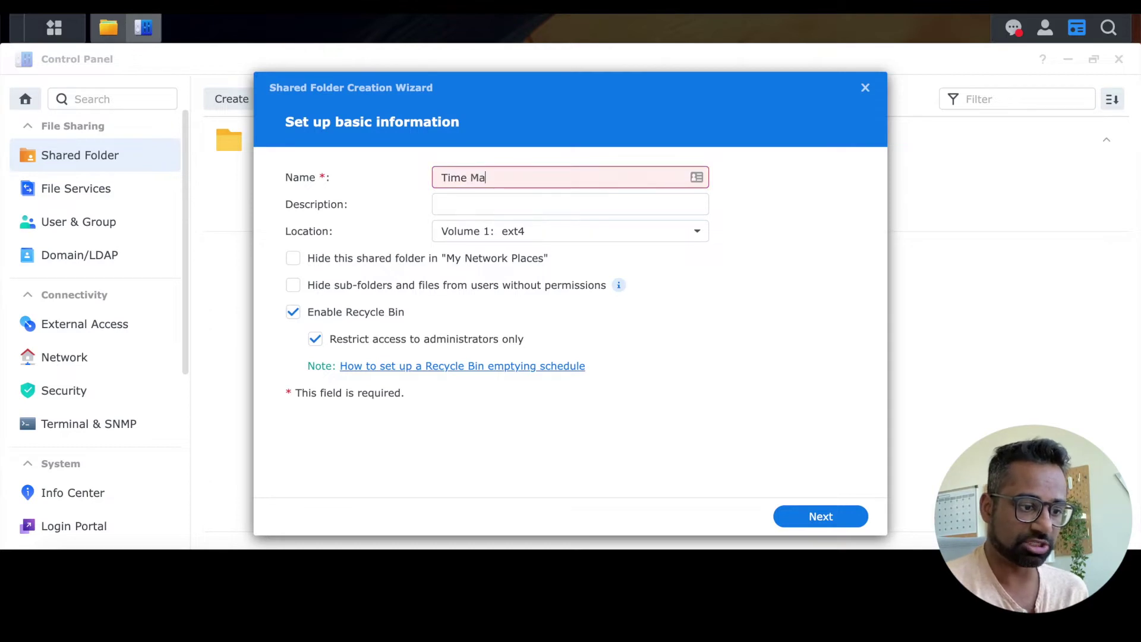
type("chine")
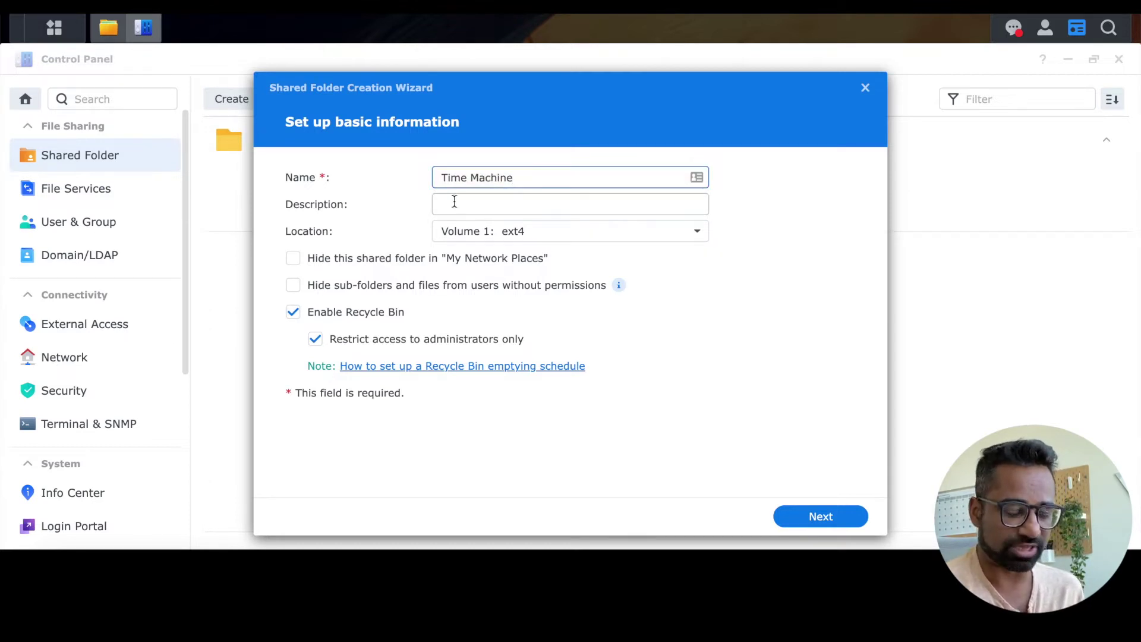
left_click(454, 202)
type("Time Machi")
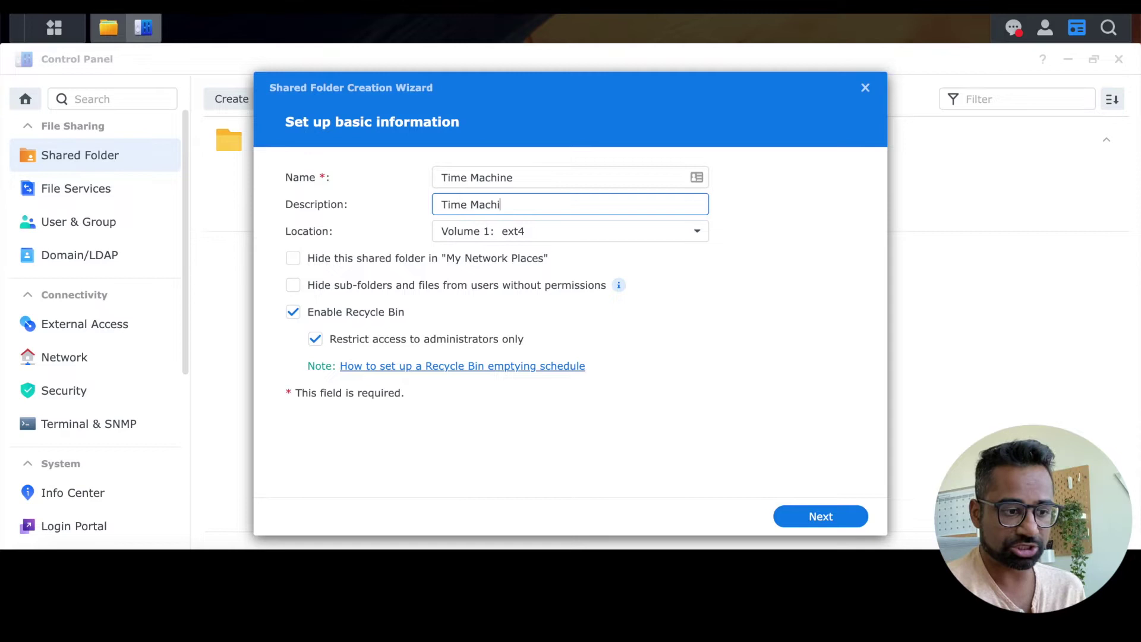
type("ne Backpups")
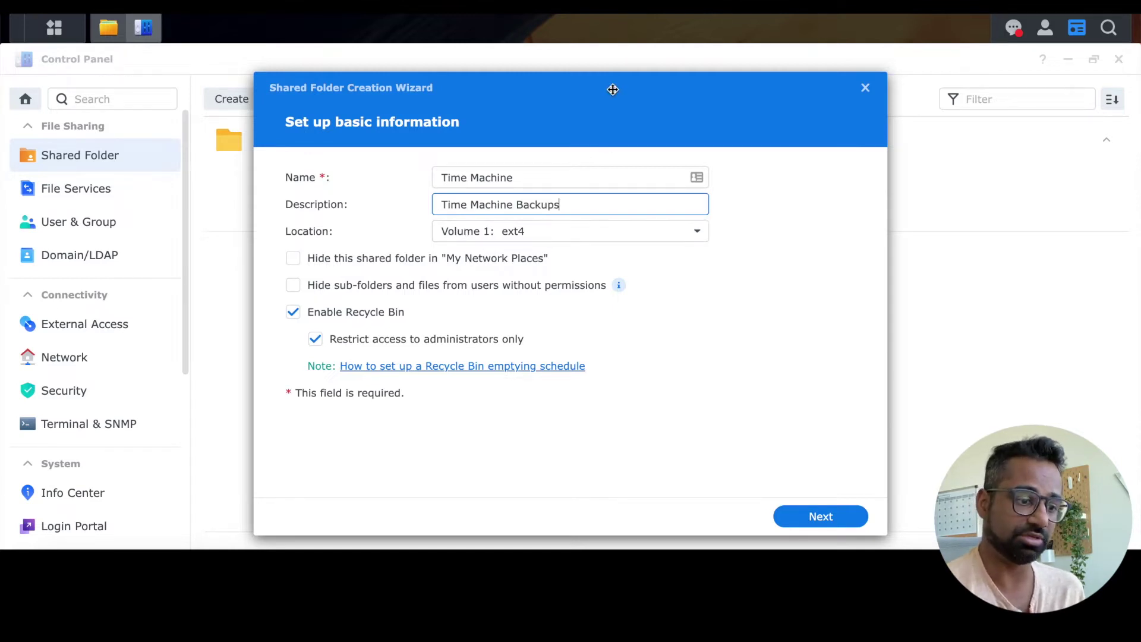
left_click_drag(614, 89, 658, 84)
left_click(746, 232)
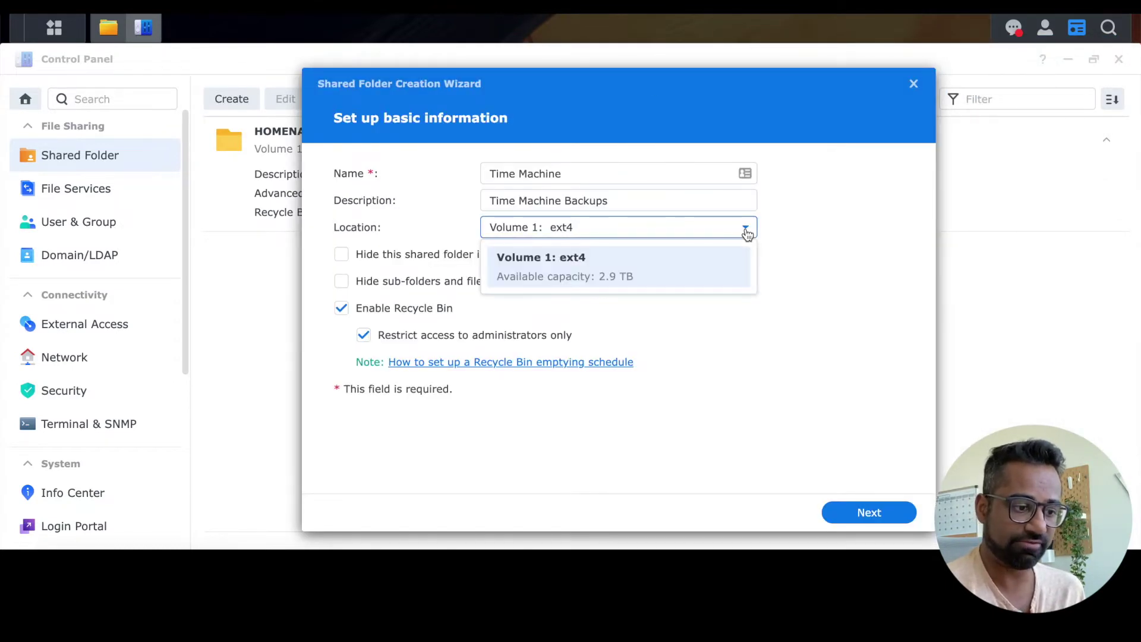
left_click(659, 270)
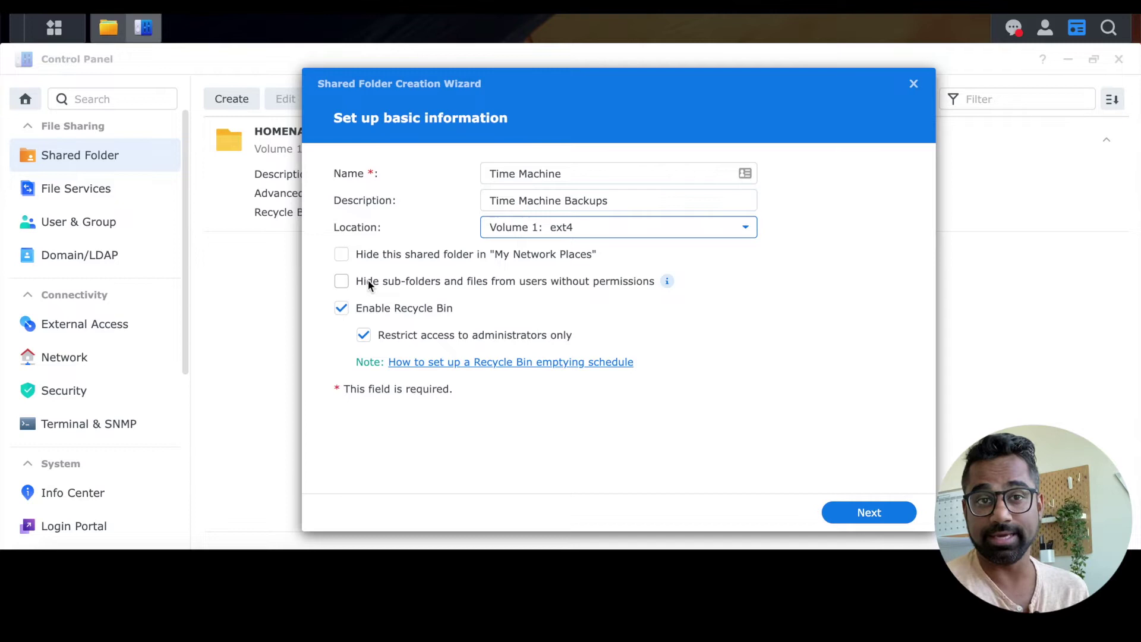
left_click(341, 306)
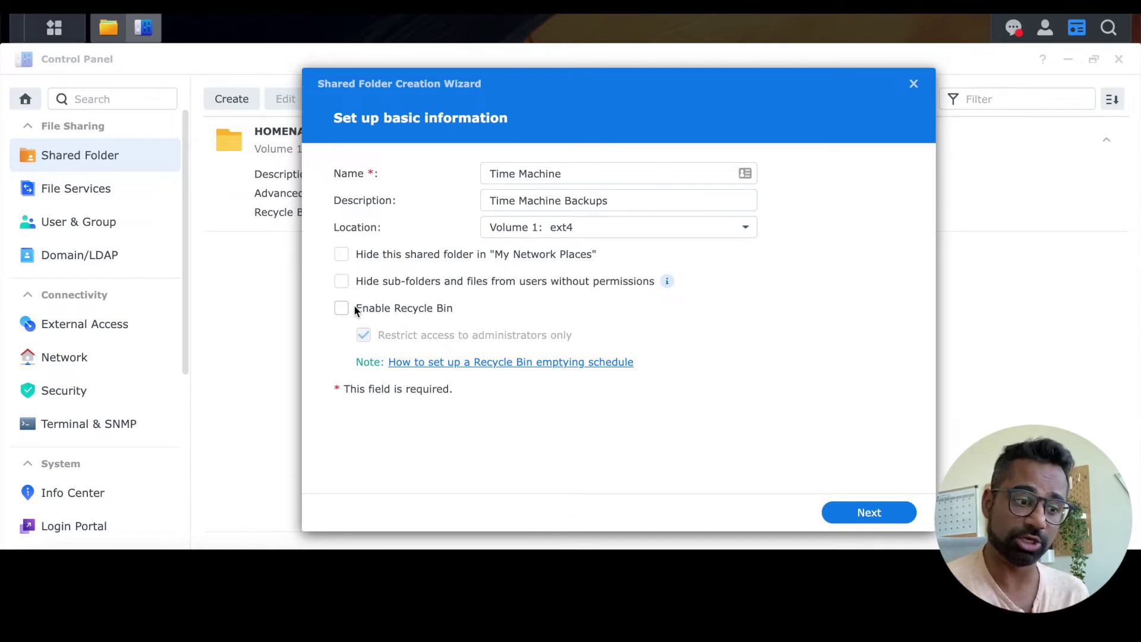
left_click(856, 514)
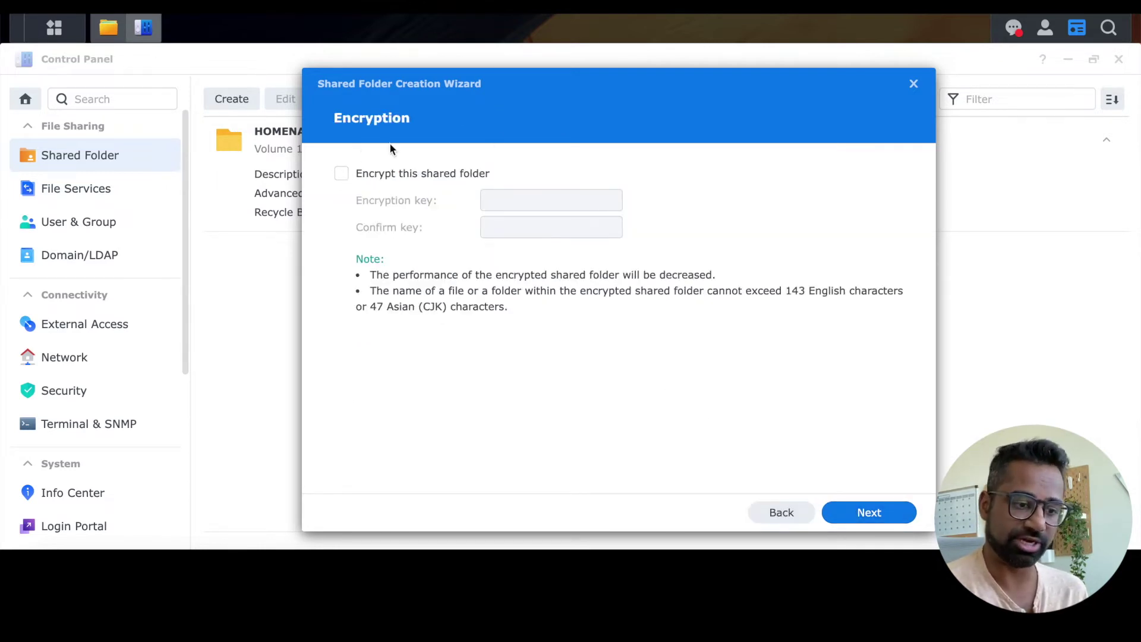
Step: Skip encryption and confirm the Time Machine folder's settings to create it
left_click(872, 516)
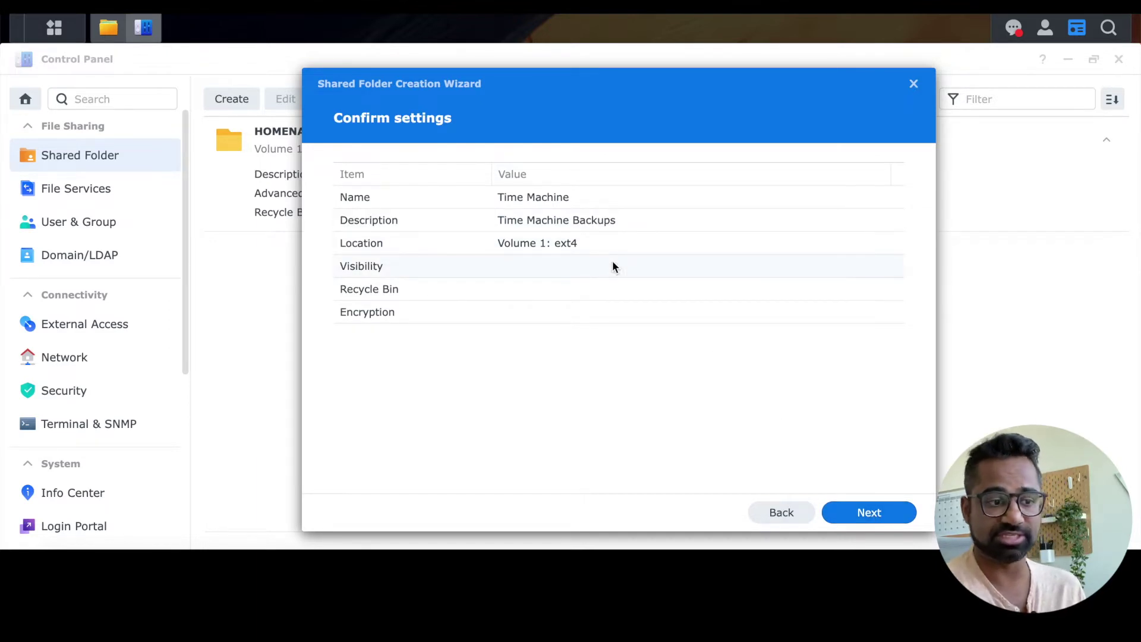
left_click(857, 512)
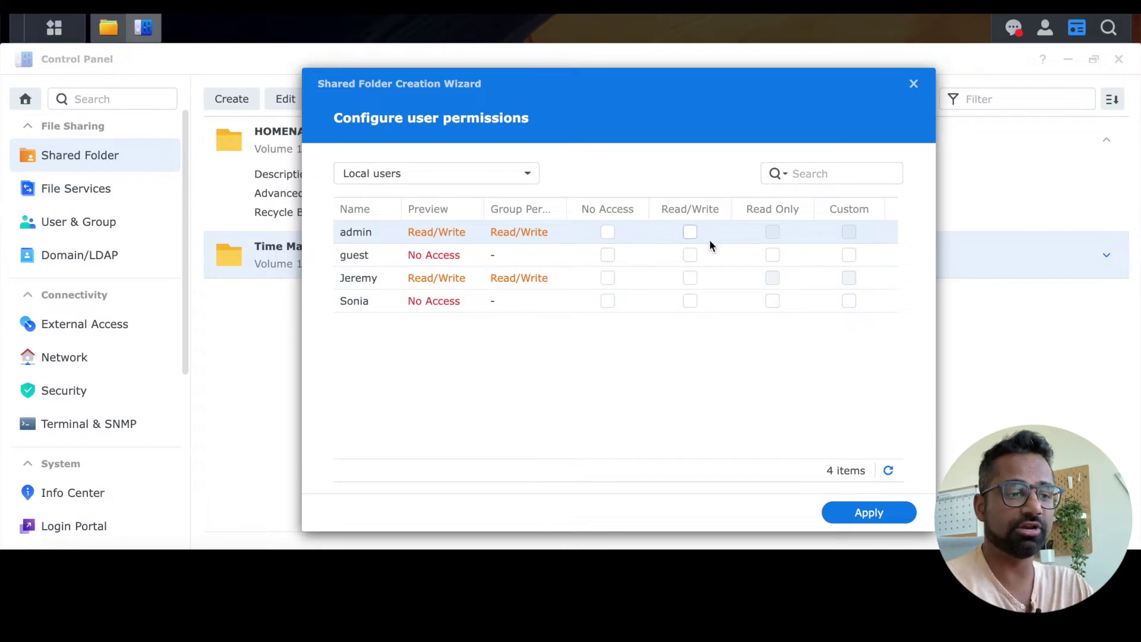
Step: Give admin and both local users Read/Write on Time Machine, apply, and expand its row
left_click(690, 279)
left_click(691, 298)
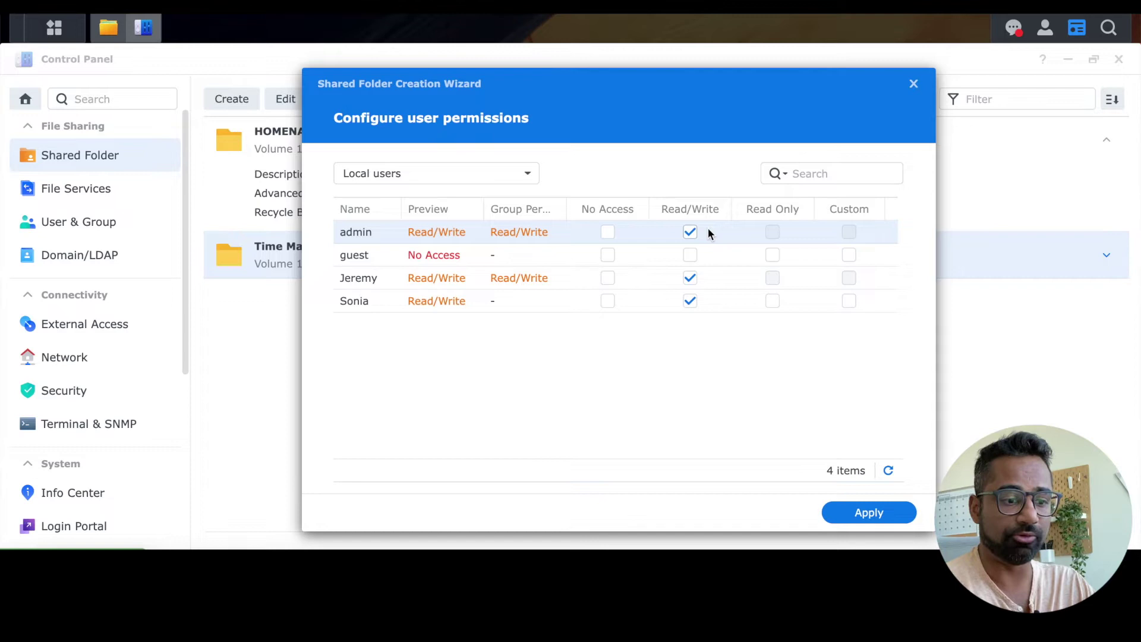
left_click(867, 512)
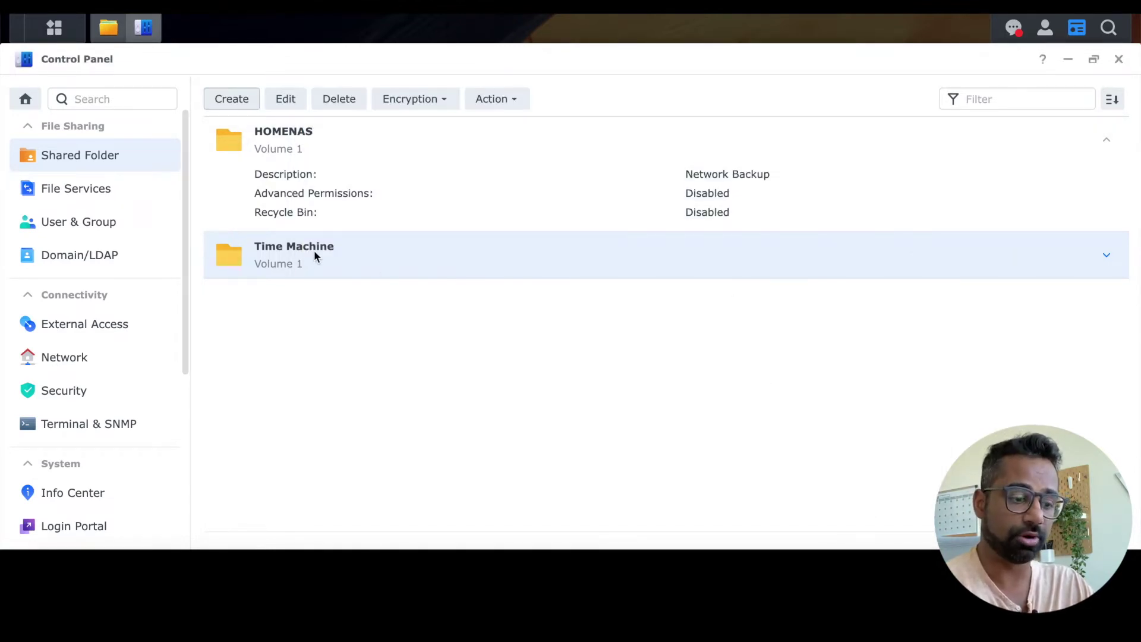
left_click(1106, 256)
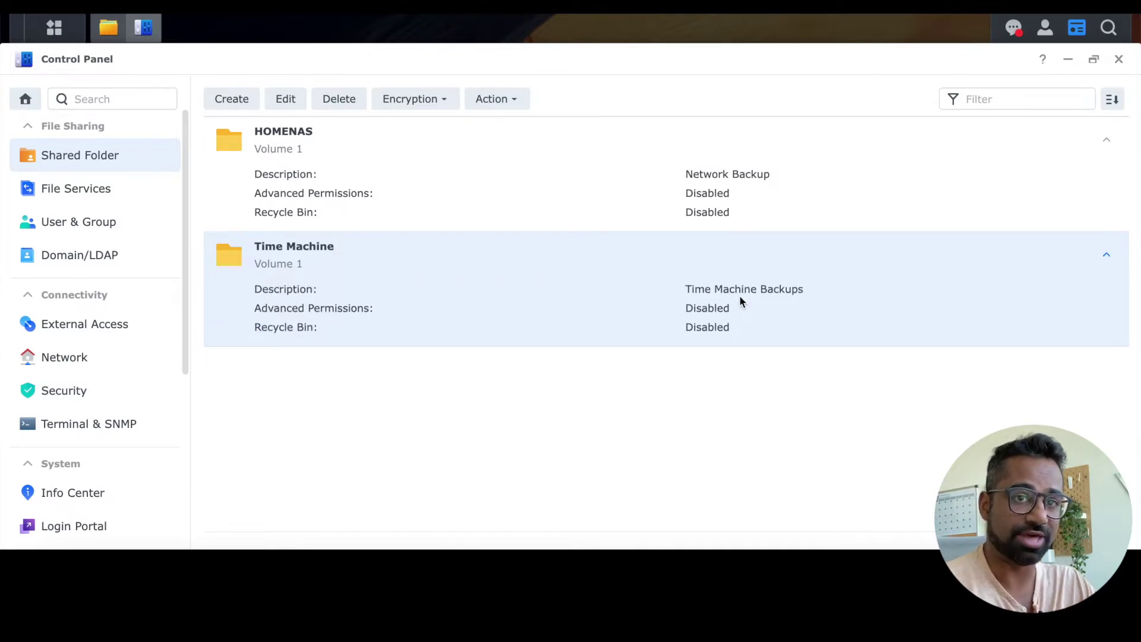
Step: Show the User & Group page listing admin (deactivated), guest and two local users
left_click(92, 221)
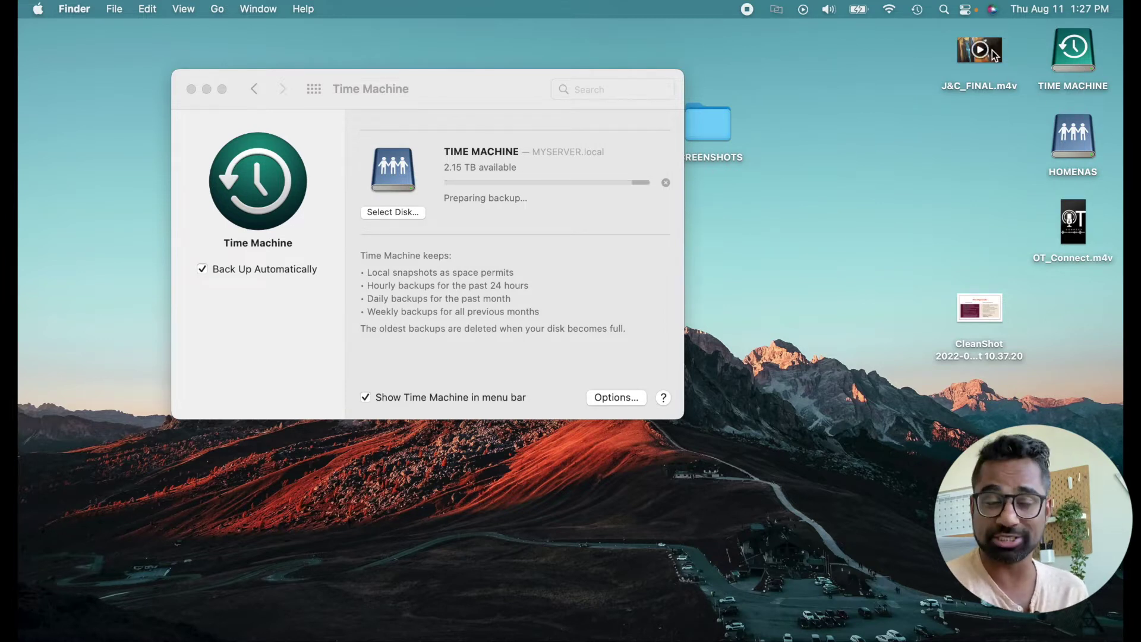
left_click_drag(998, 38, 1076, 305)
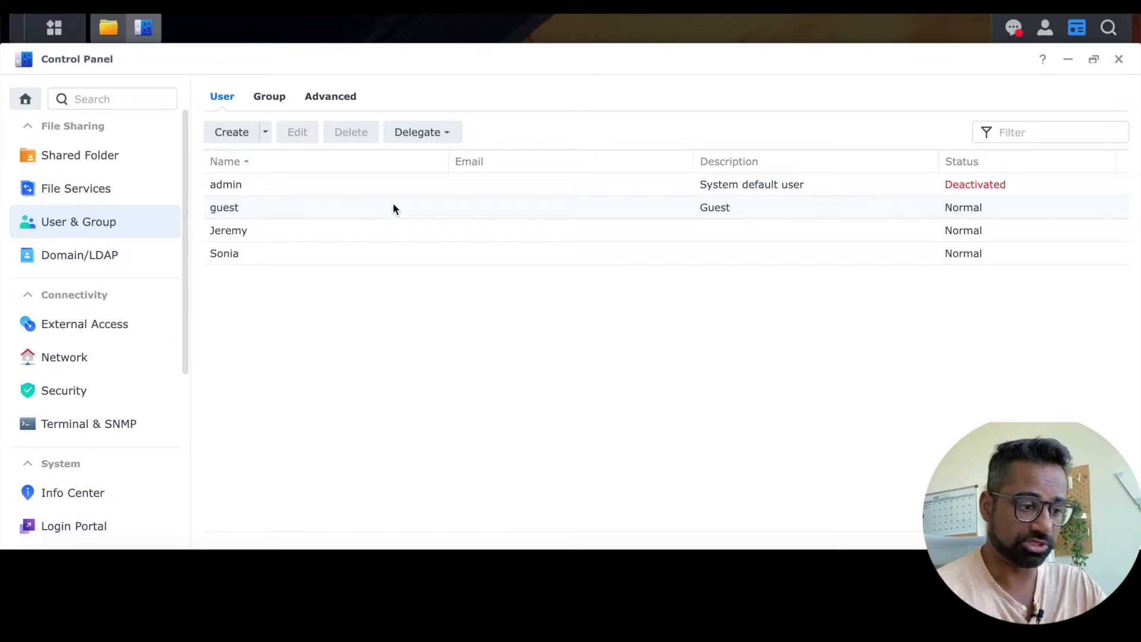
Step: Create a new user named 'TimeMachine', entering and confirming its password
left_click(265, 140)
left_click(252, 162)
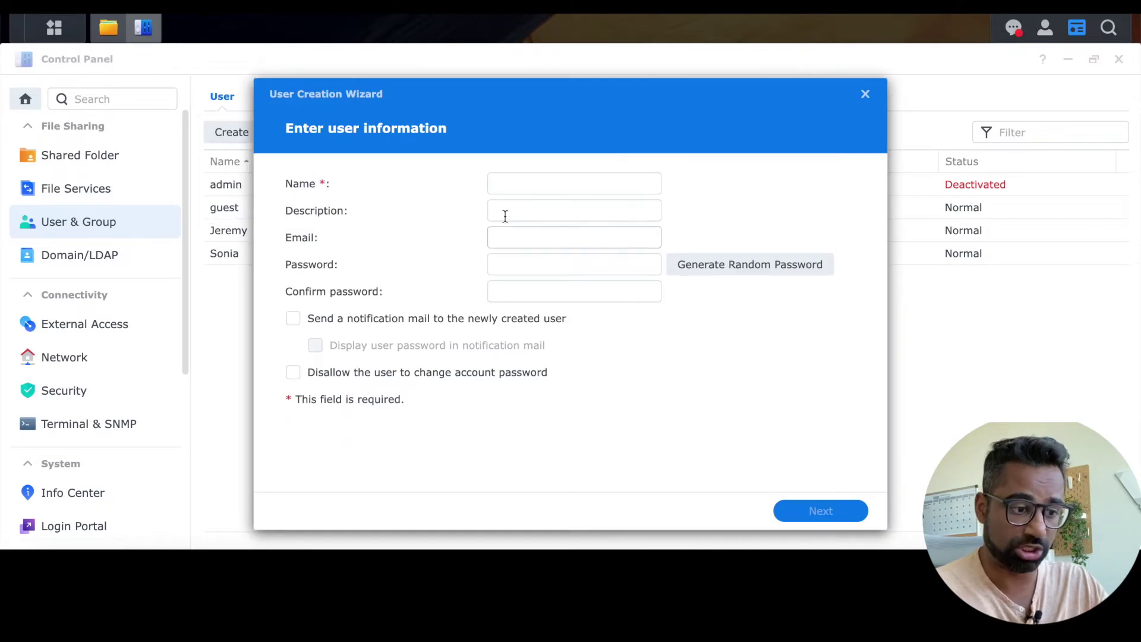
left_click(558, 185)
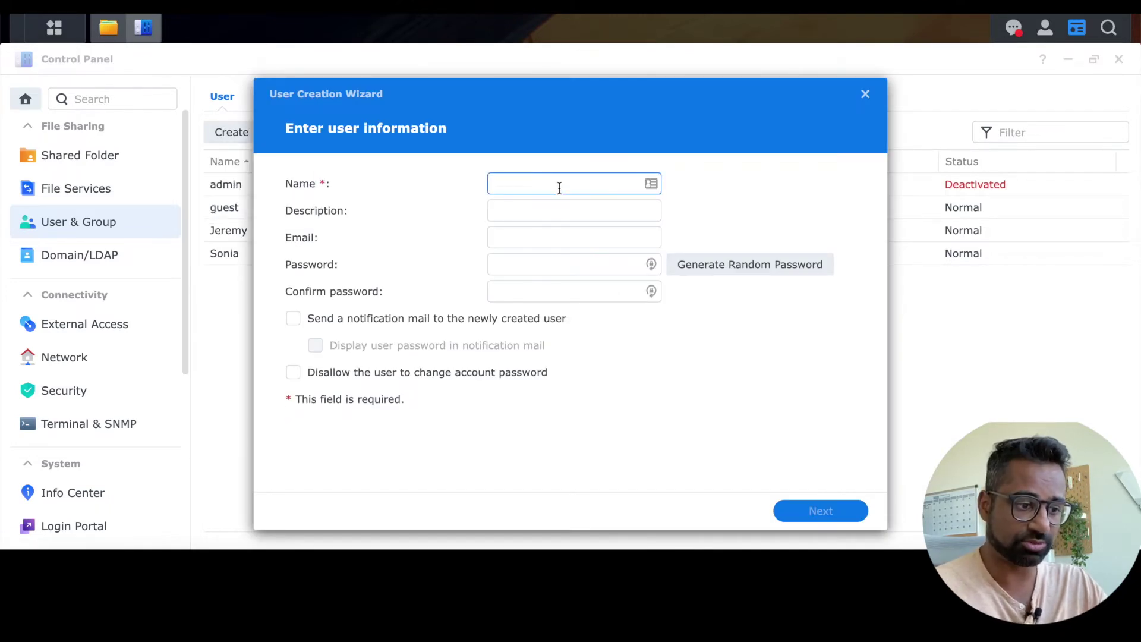
type("Time")
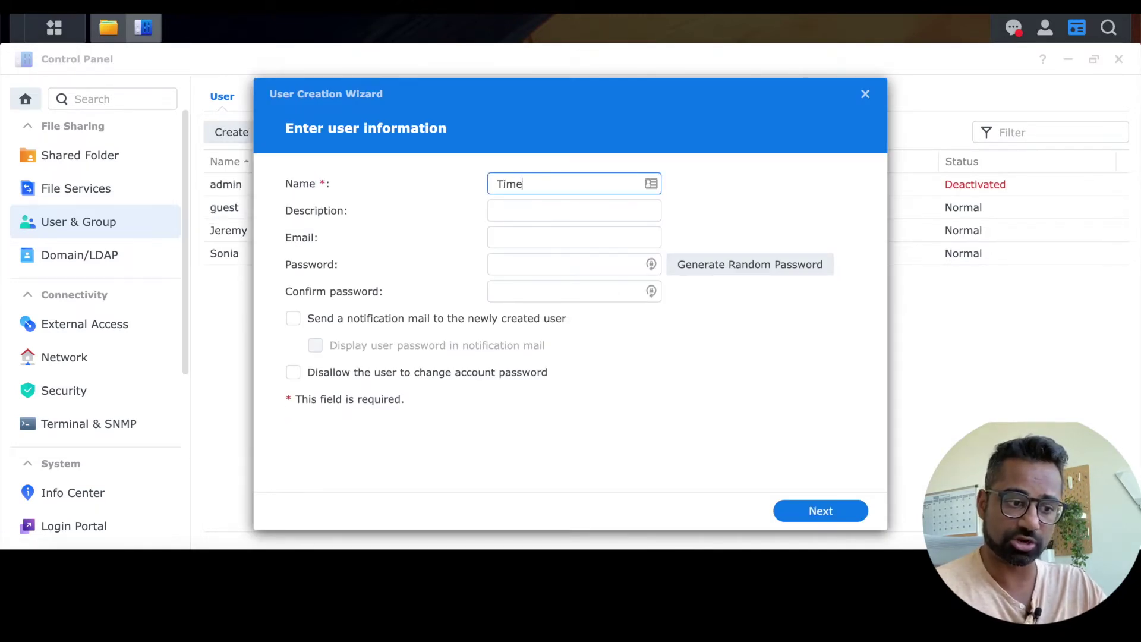
type("Machine")
key("Return")
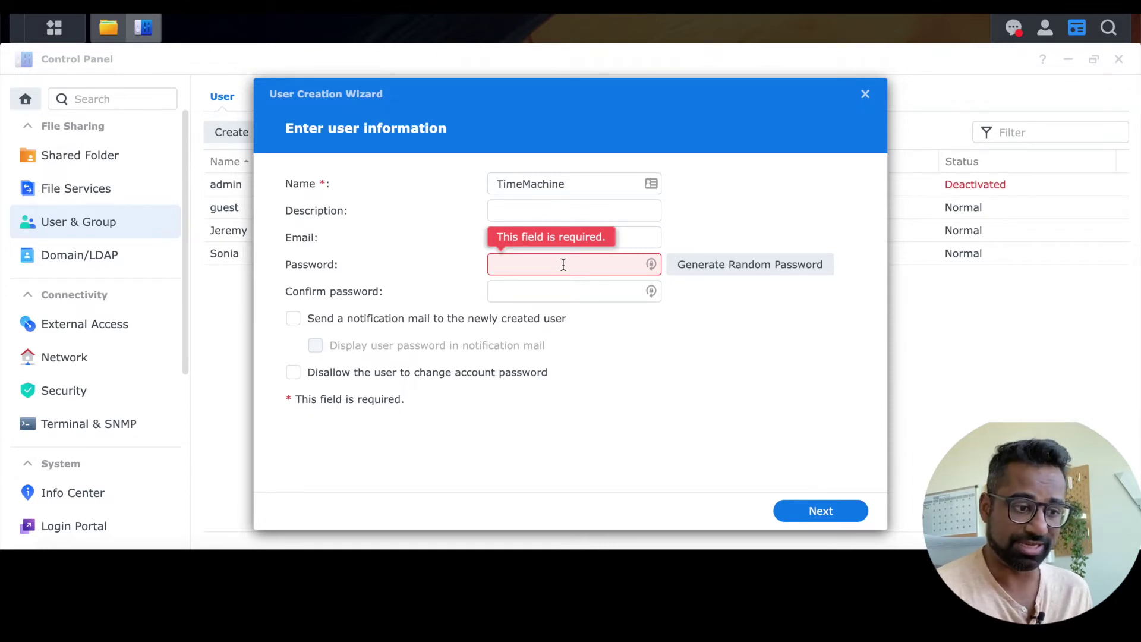
type("•••••••••")
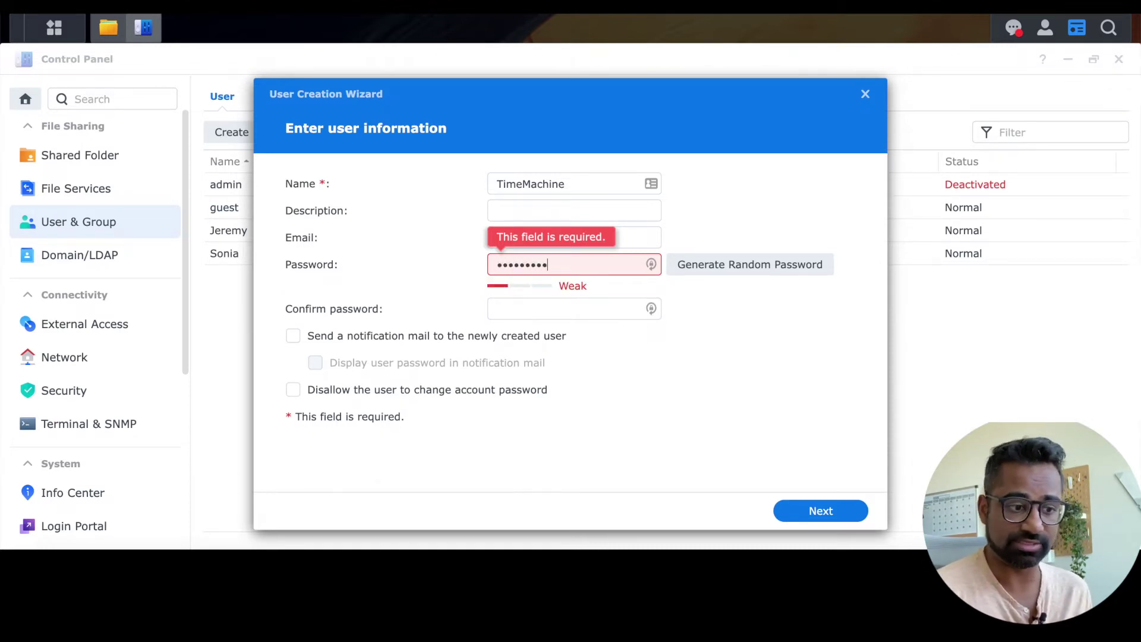
key("Tab")
type("•••••••••")
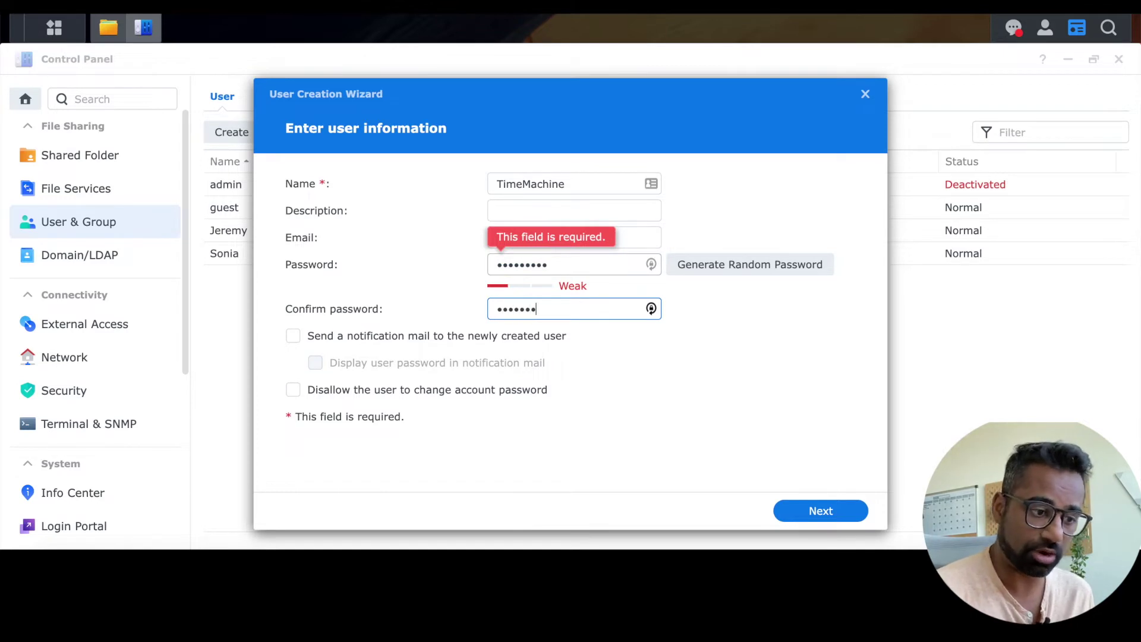
left_click(820, 521)
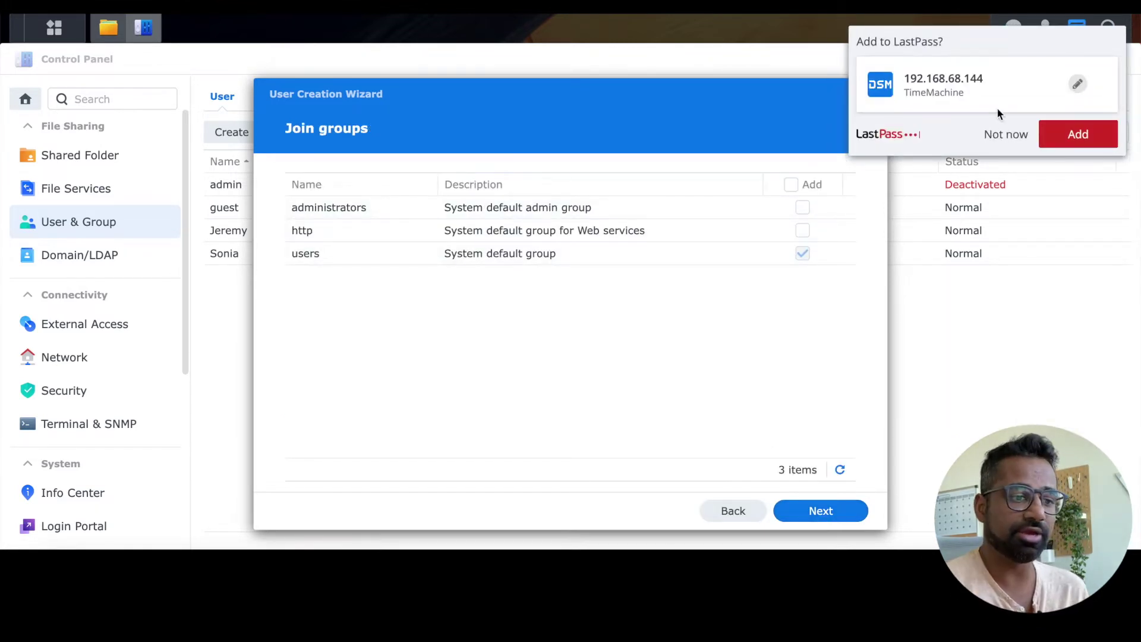
Step: Keep the default users group and grant TimeMachine Read/Write on the Time Machine folder
left_click(1004, 134)
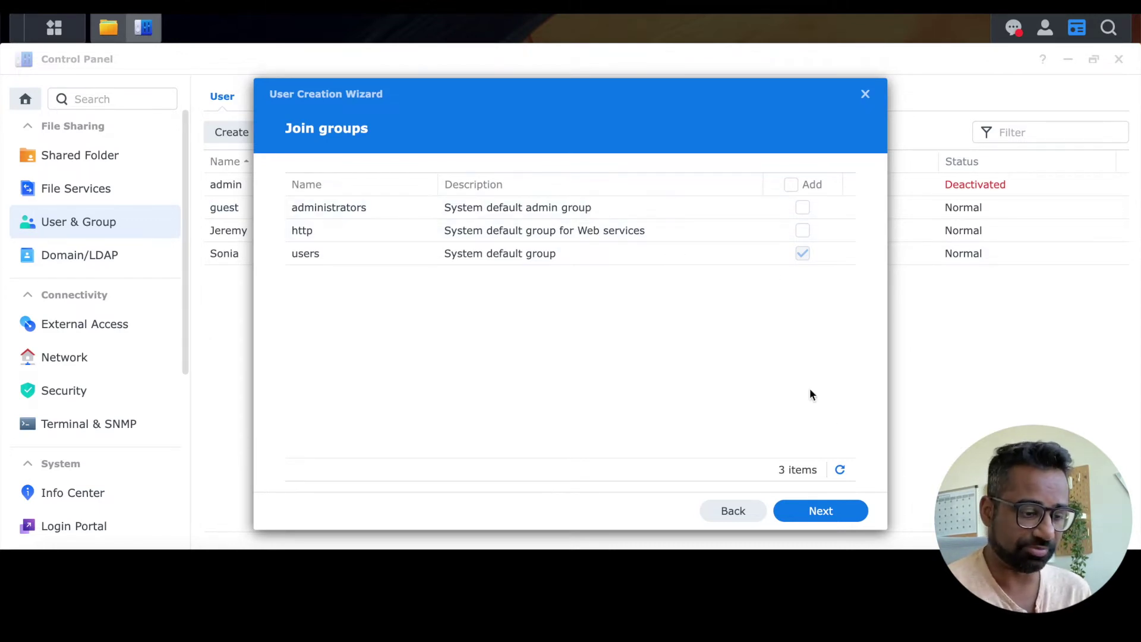
left_click(823, 512)
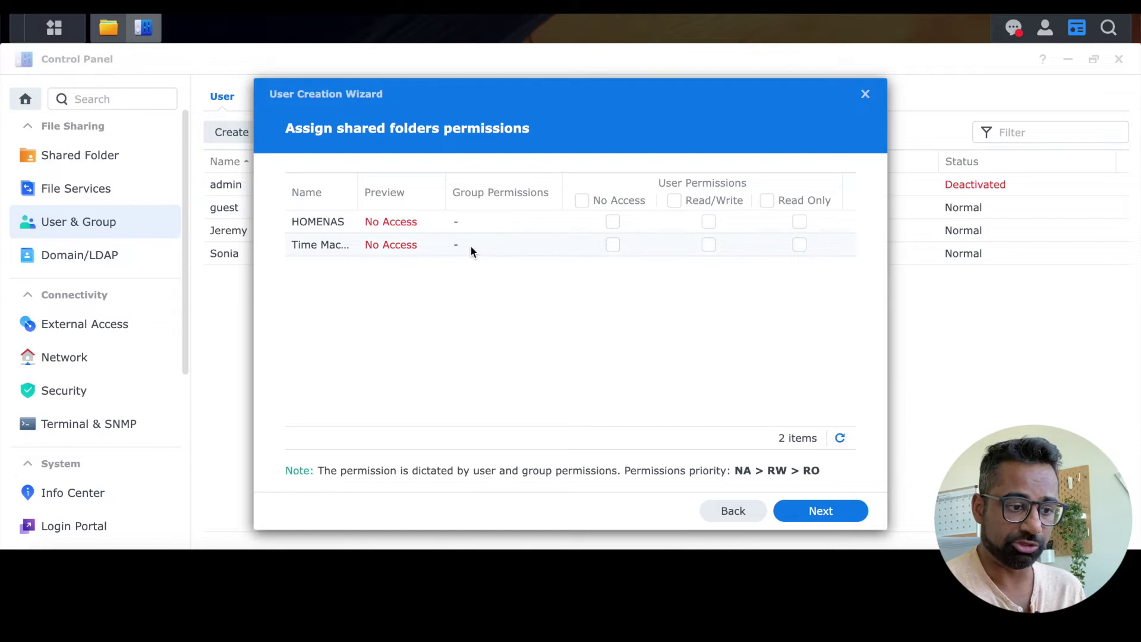
left_click(708, 244)
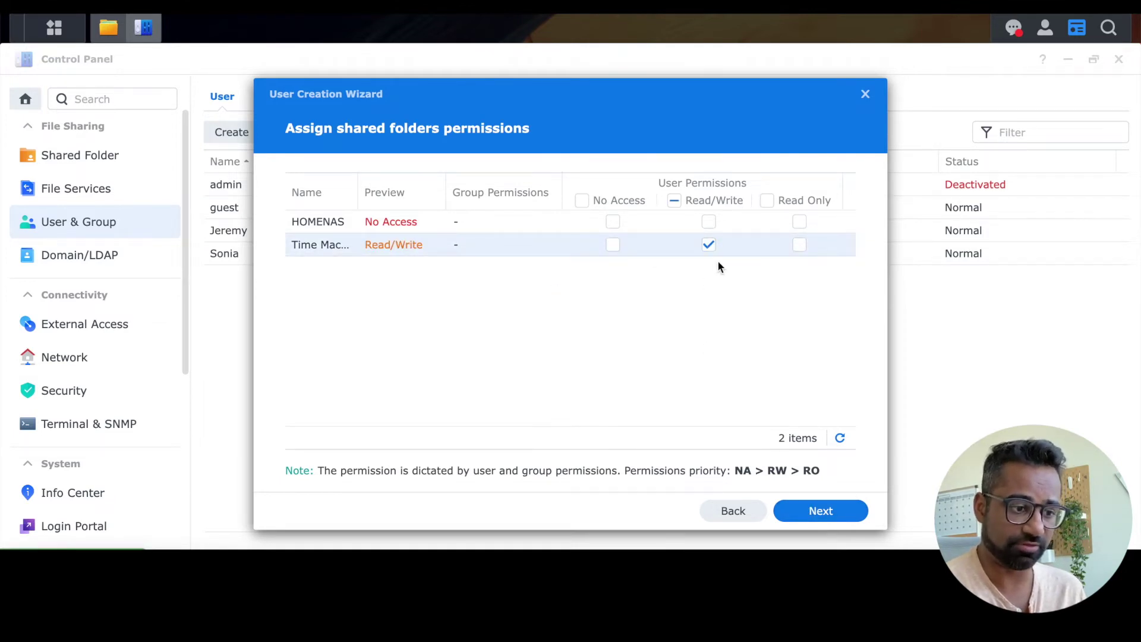
left_click(820, 512)
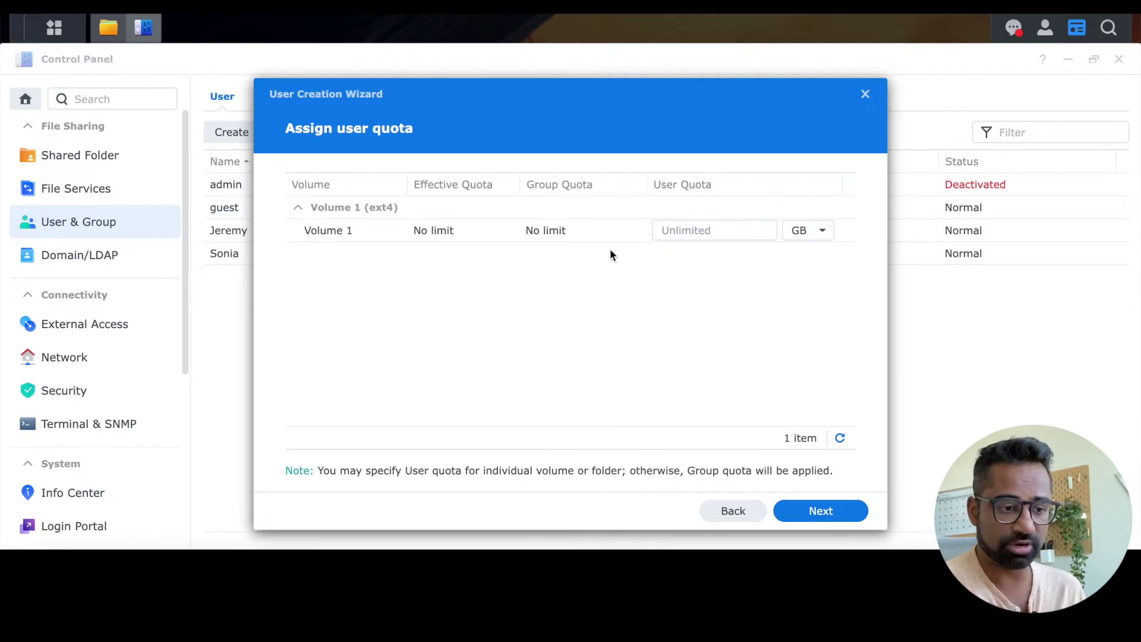
Step: Set the user's Volume 1 quota to 2000 GB
left_click(749, 230)
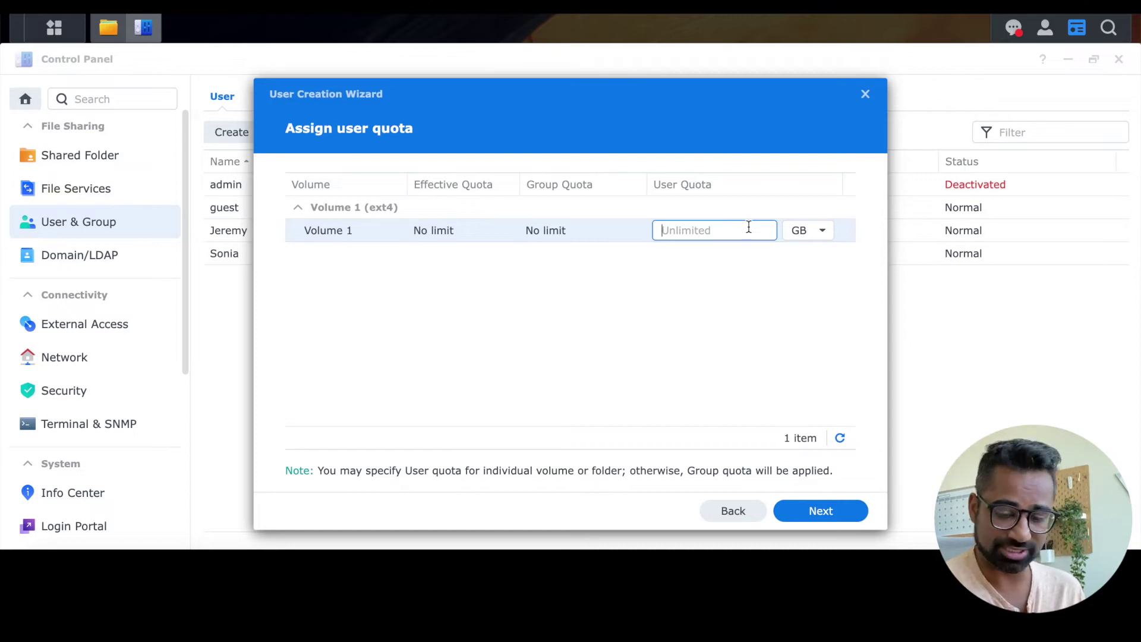
left_click(823, 235)
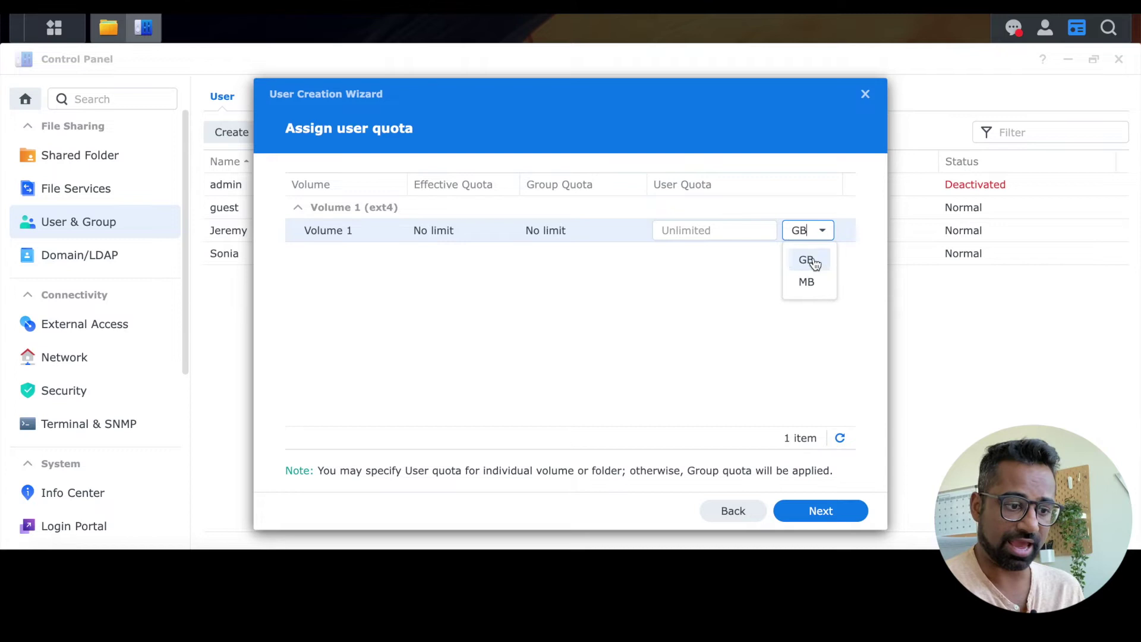
left_click(806, 259)
left_click(740, 234)
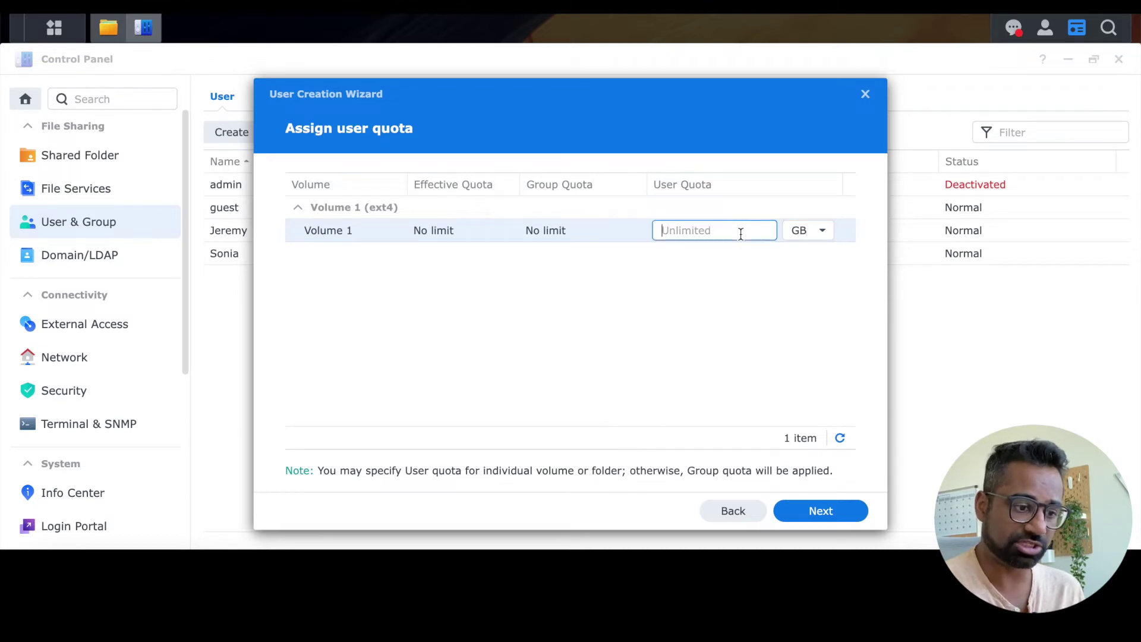
type("2000")
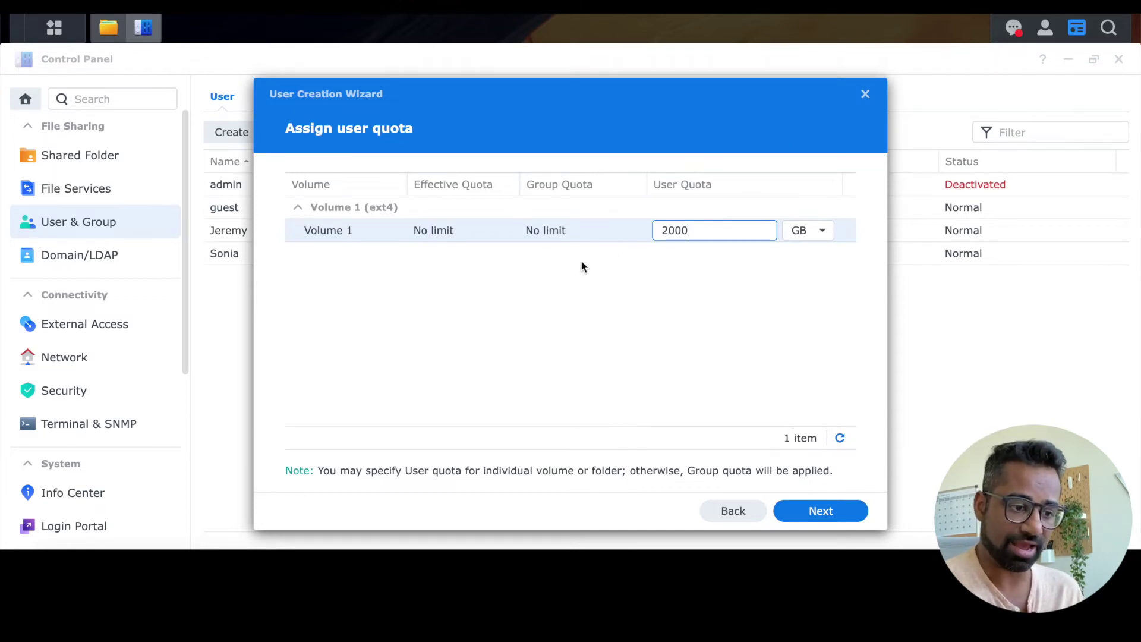
left_click(828, 512)
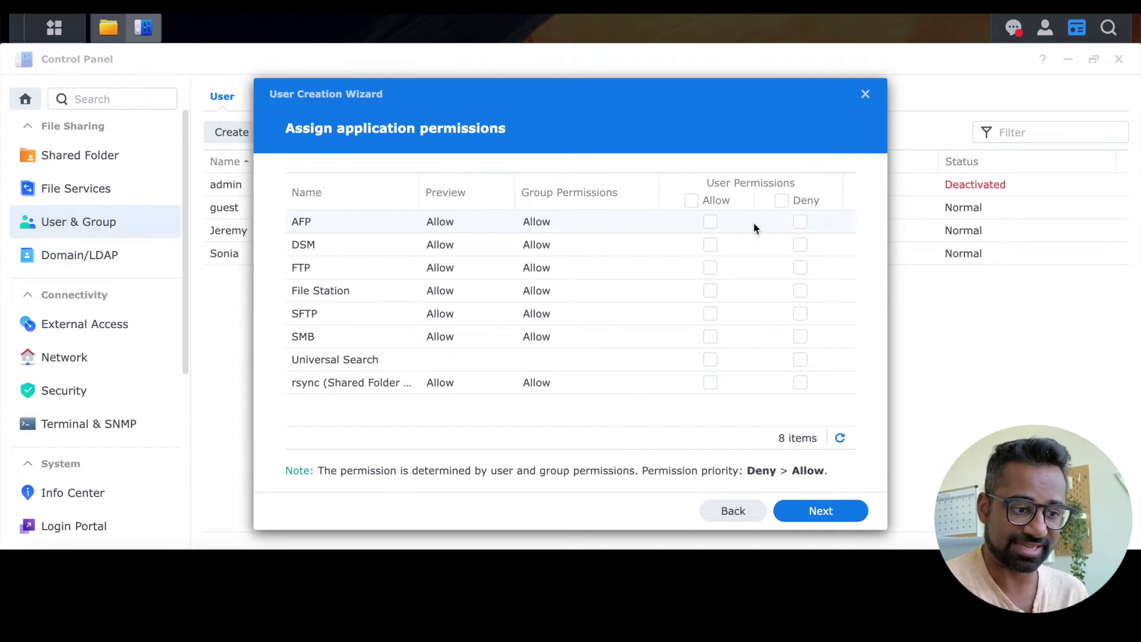
Step: Allow AFP and SMB for TimeMachine and keep the group's default speed limits
left_click(711, 221)
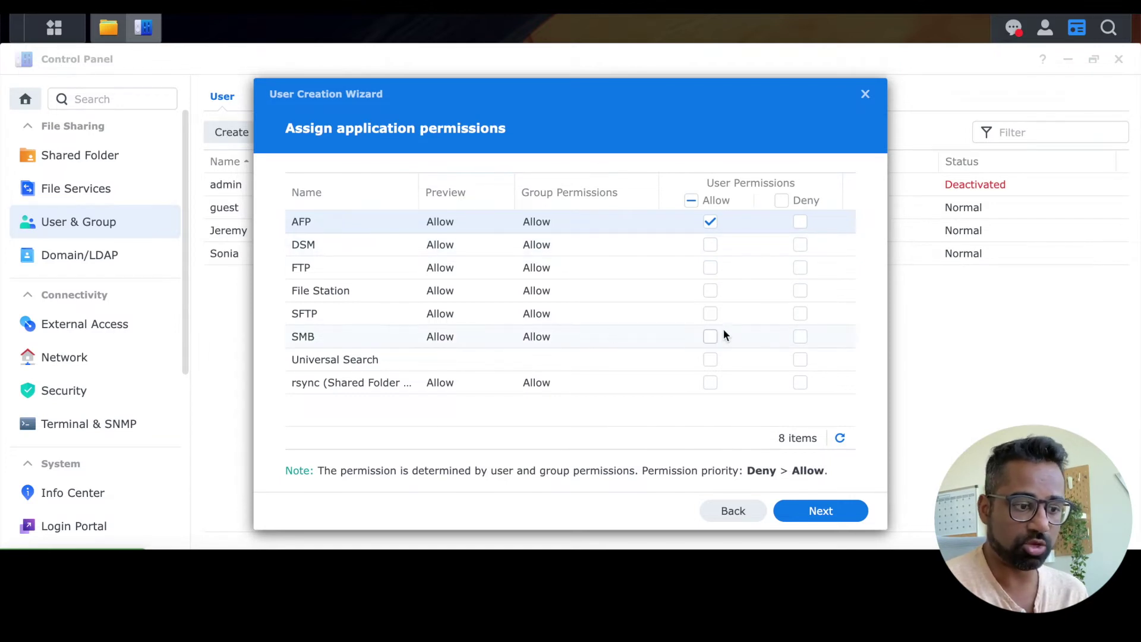
left_click(710, 336)
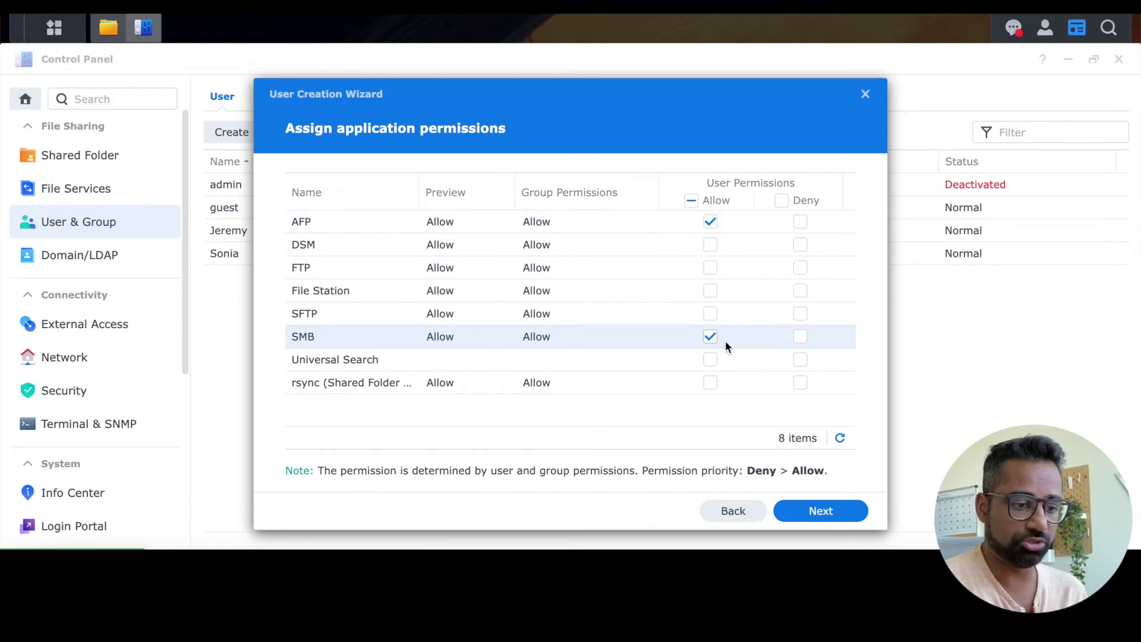
left_click(819, 510)
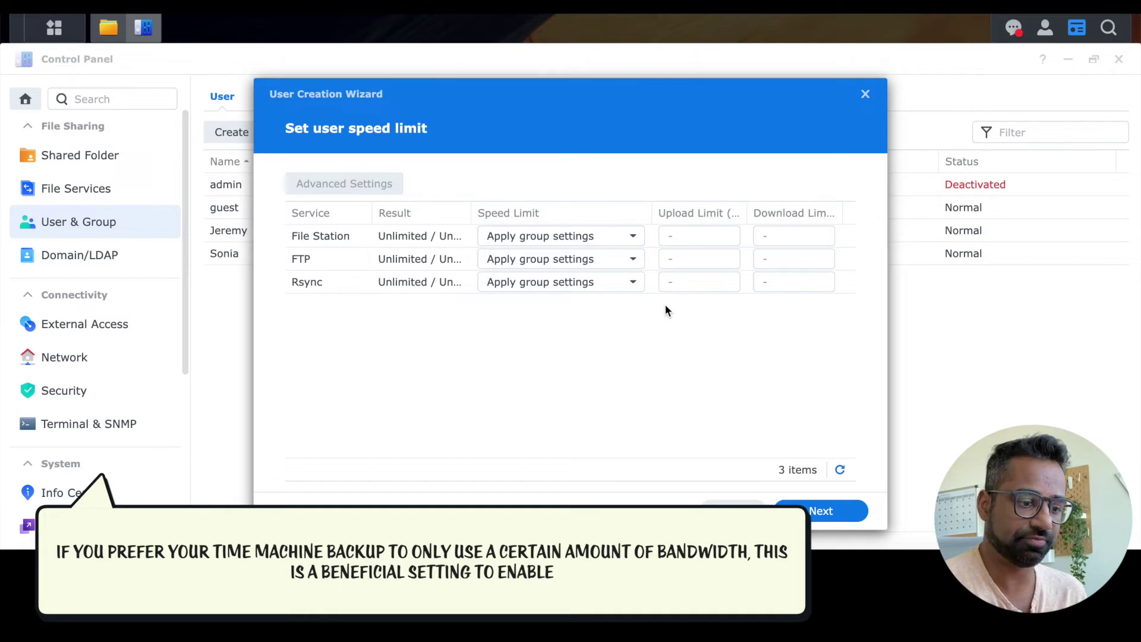
left_click(841, 521)
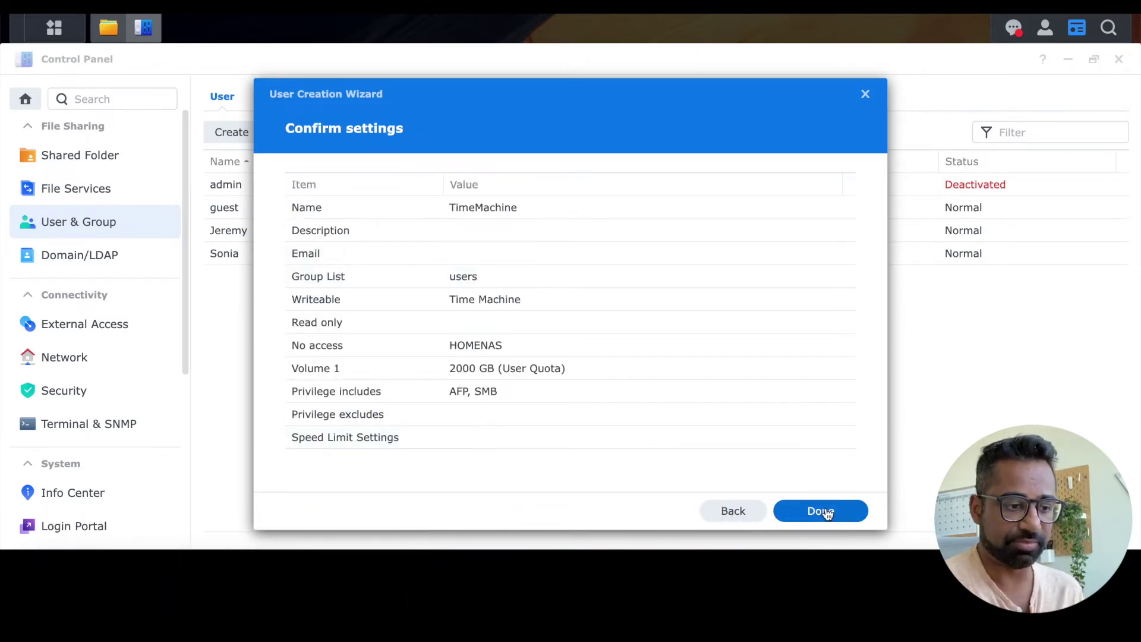
Step: Create the TimeMachine user, then show File Services with SMB enabled on WORKGROUP
left_click(827, 514)
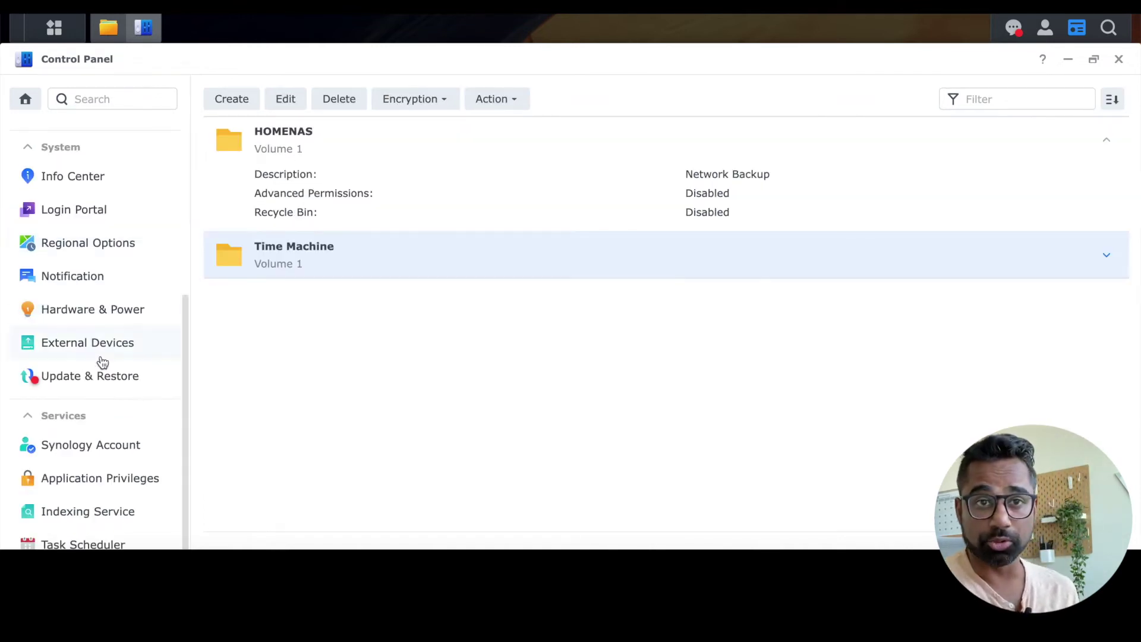
scroll(83, 454, "down", 1)
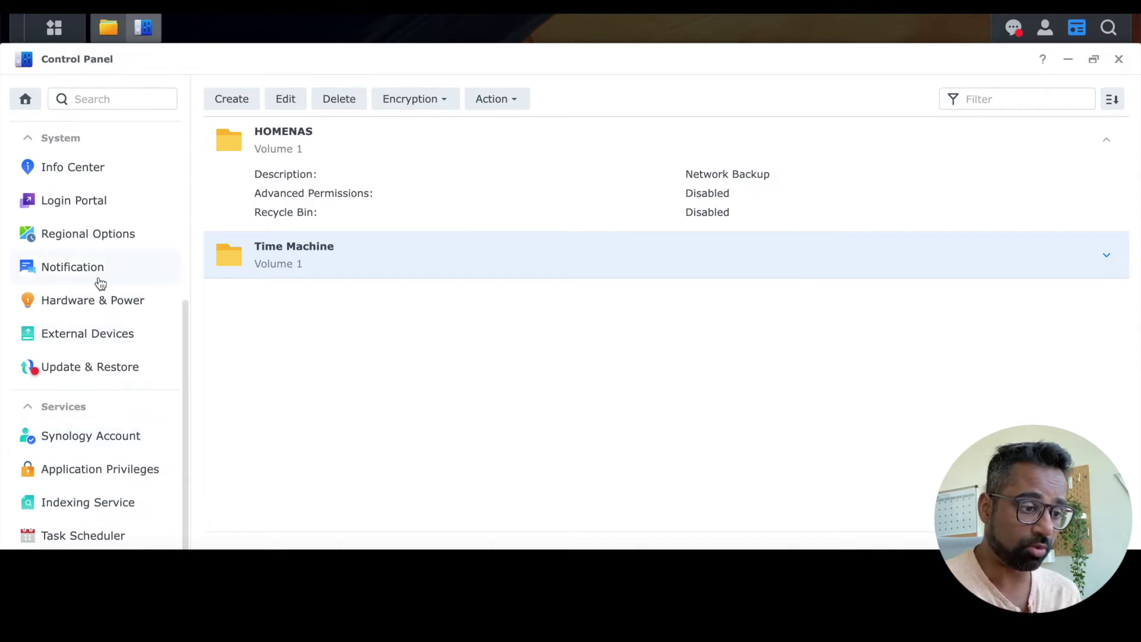
left_click(104, 171)
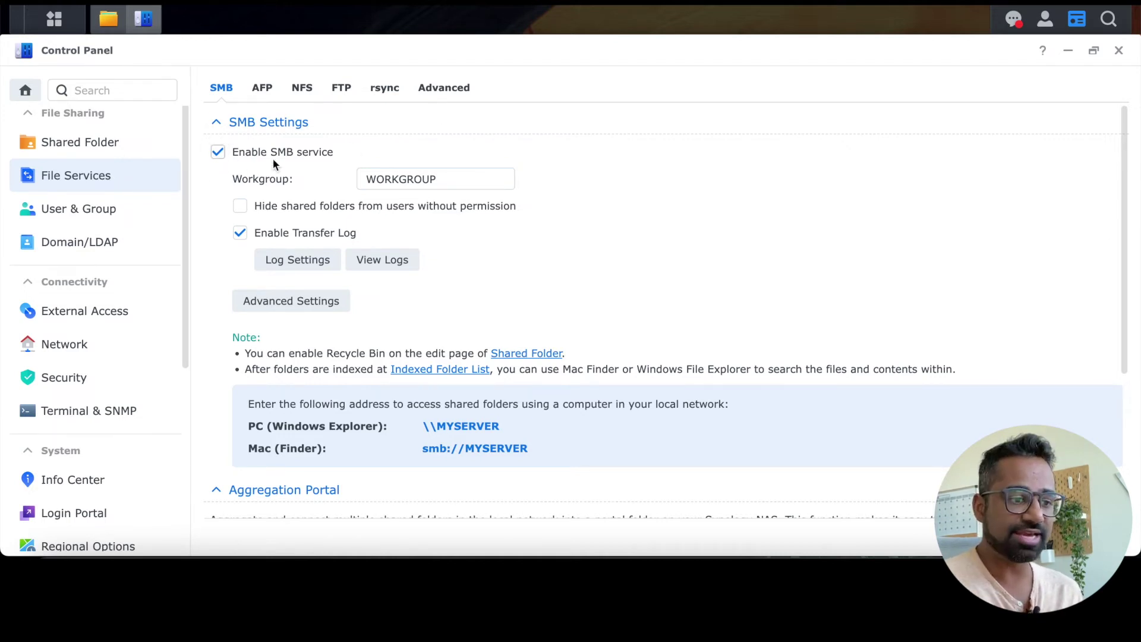
Step: Turn on Bonjour service discovery and Bonjour Time Machine broadcast via AFP in File Services Advanced
left_click(262, 89)
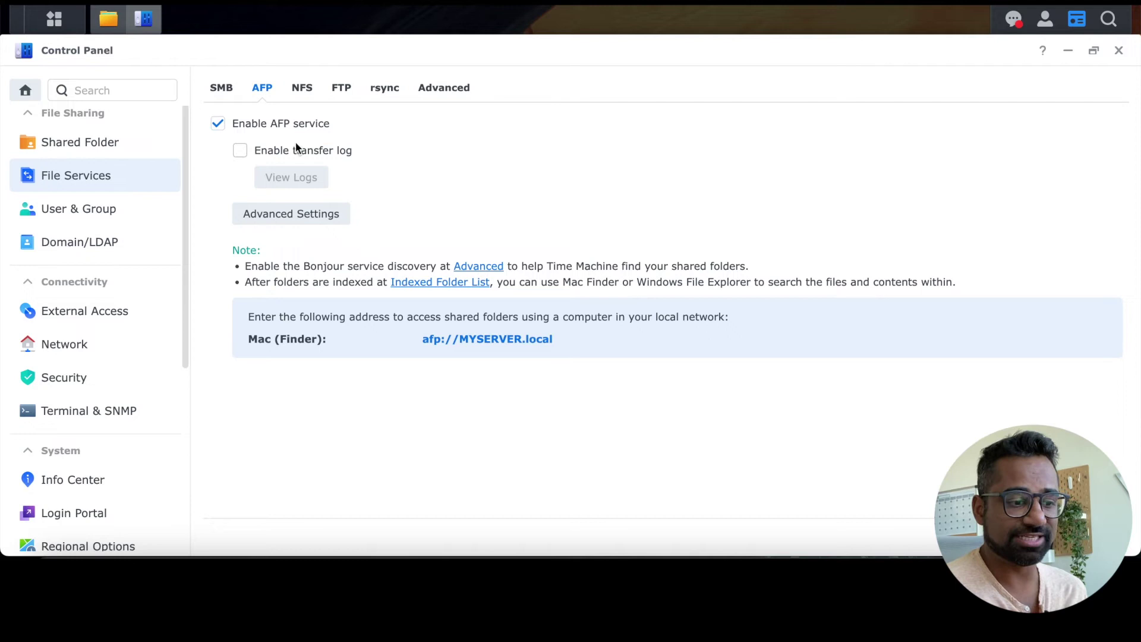
left_click(437, 89)
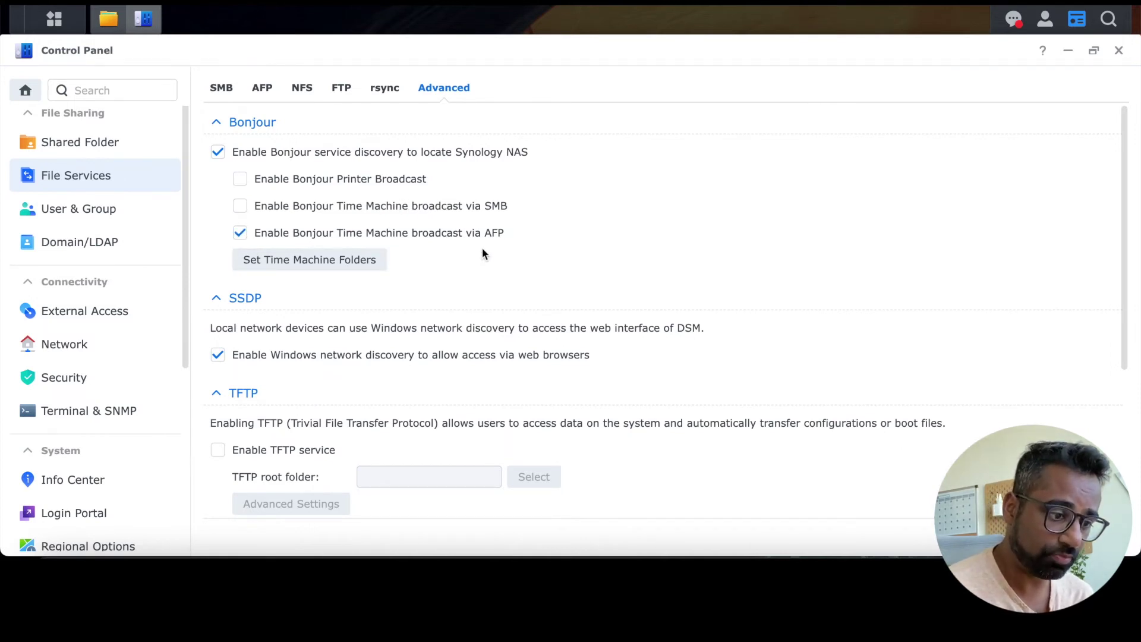
scroll(537, 224, "down", 1)
scroll(537, 223, "up", 1)
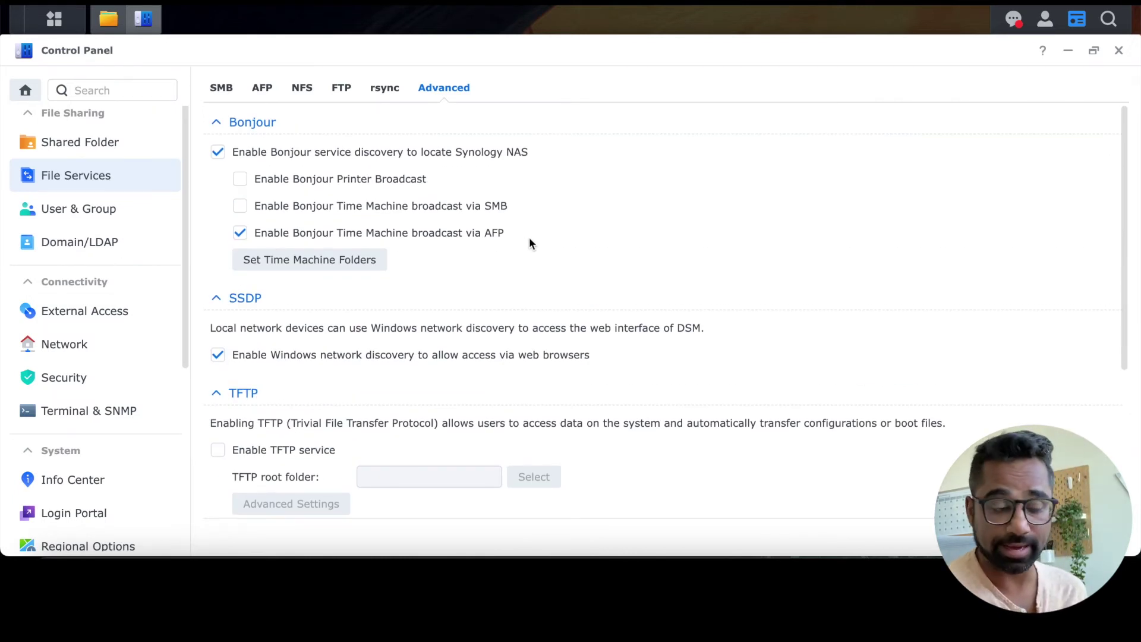
Step: Enable the Time Machine shared folder as a Bonjour Time Machine folder and save
left_click(353, 264)
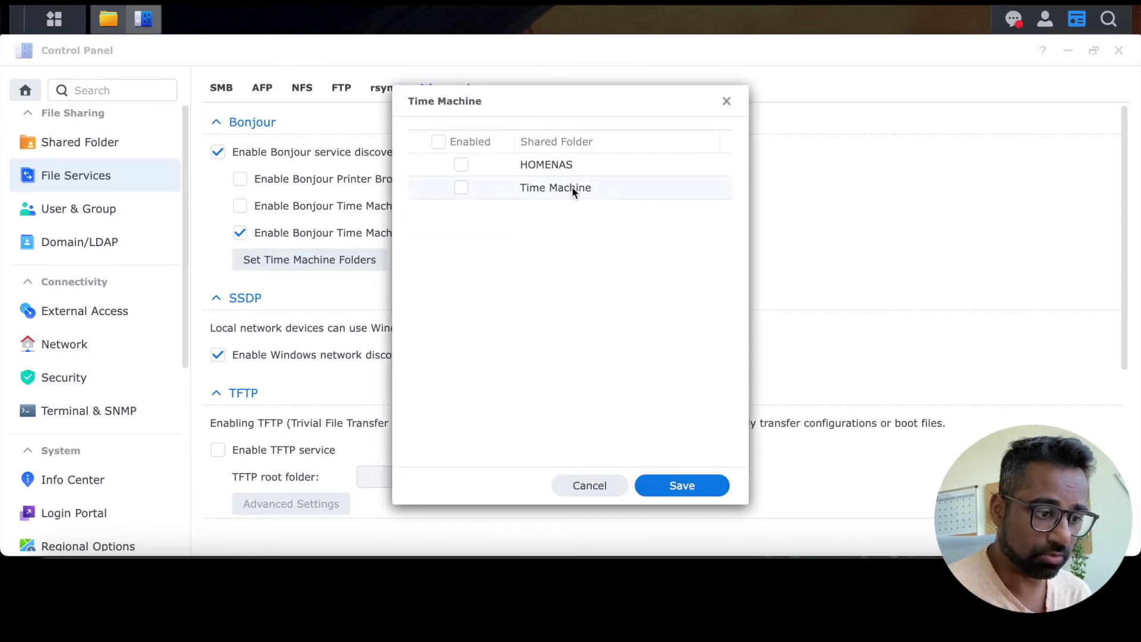
left_click(463, 187)
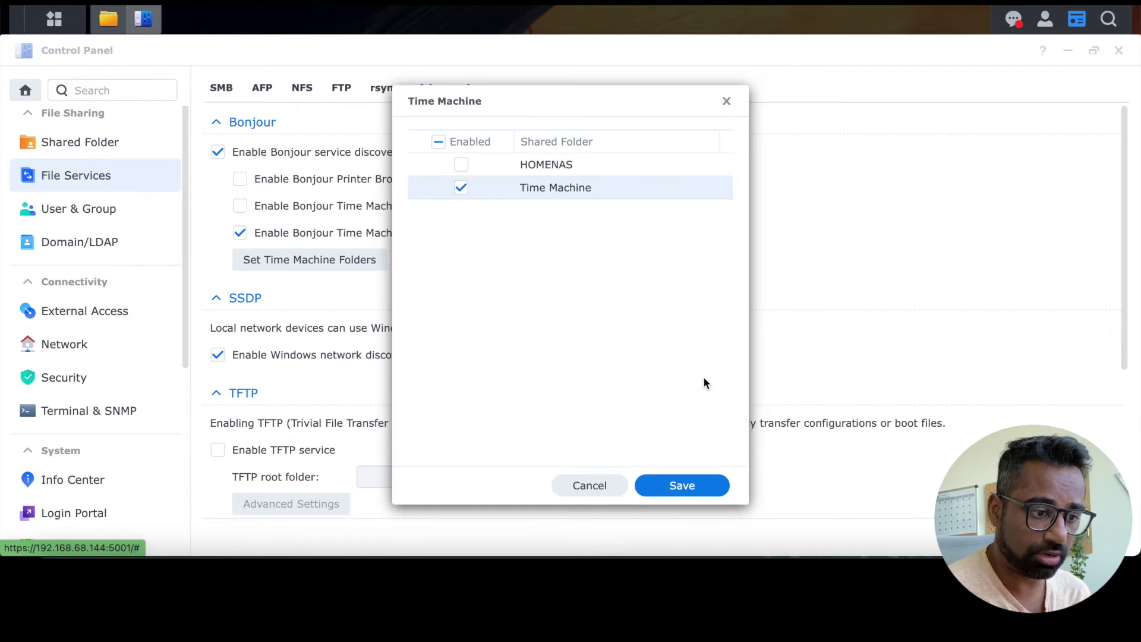
left_click(702, 487)
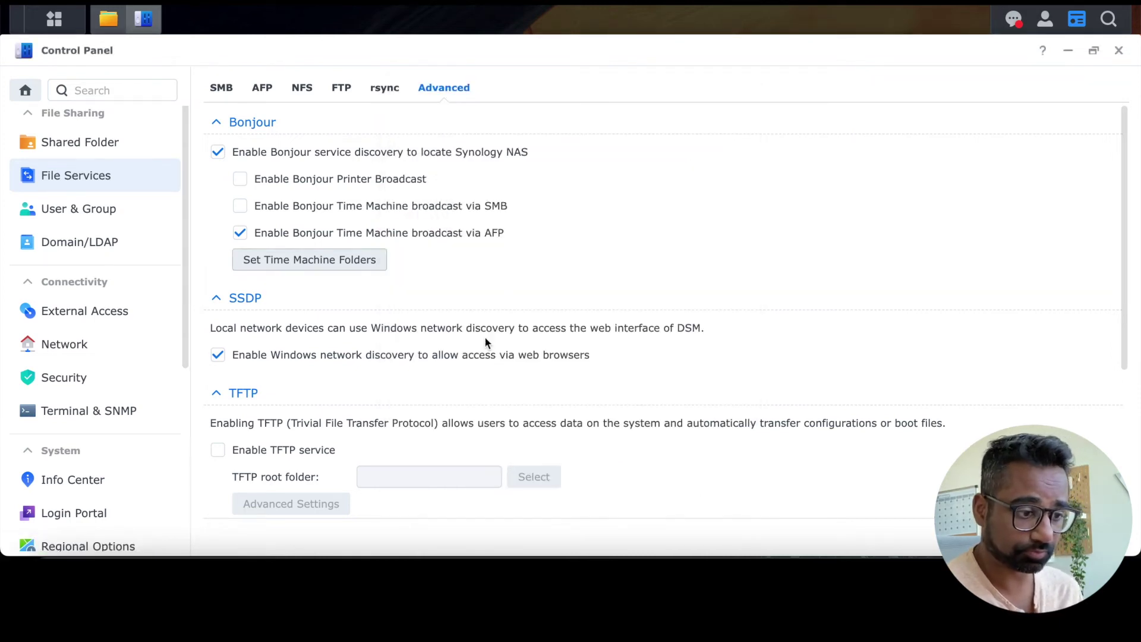
Step: Apply the changed file service settings
scroll(404, 245, "down", 1)
scroll(404, 249, "down", 3)
scroll(404, 248, "up", 4)
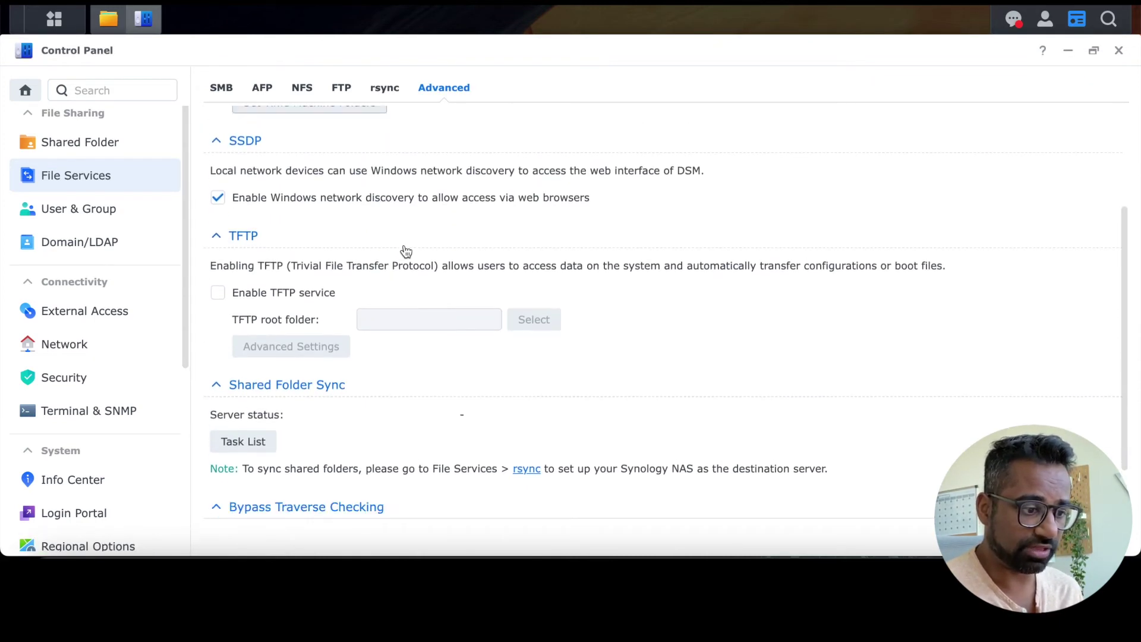
scroll(404, 250, "down", 4)
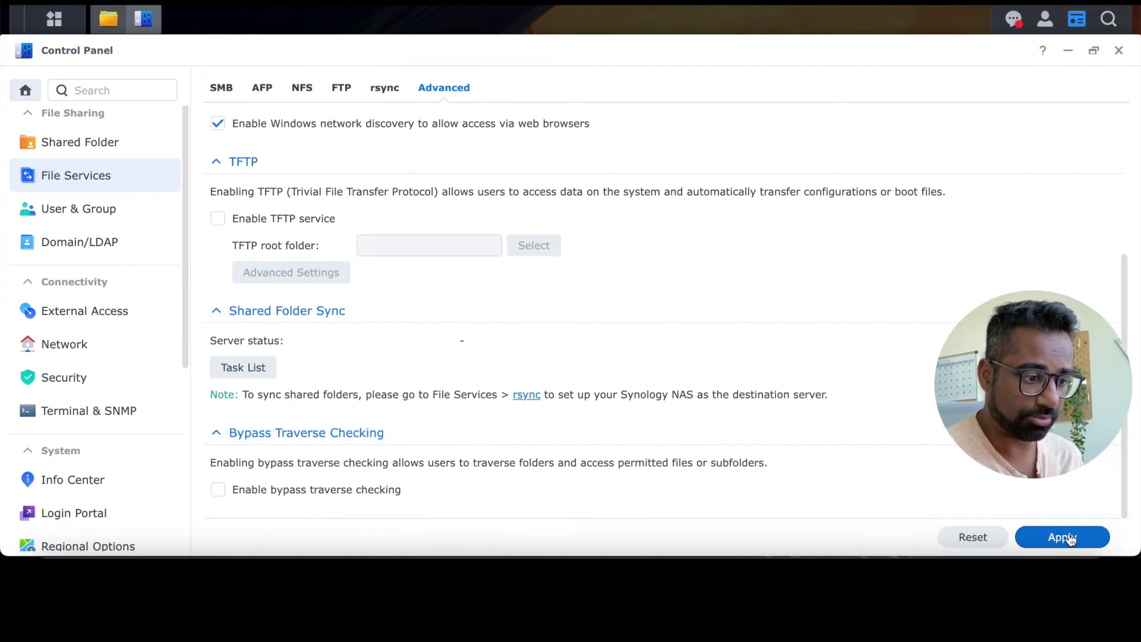
left_click(1061, 536)
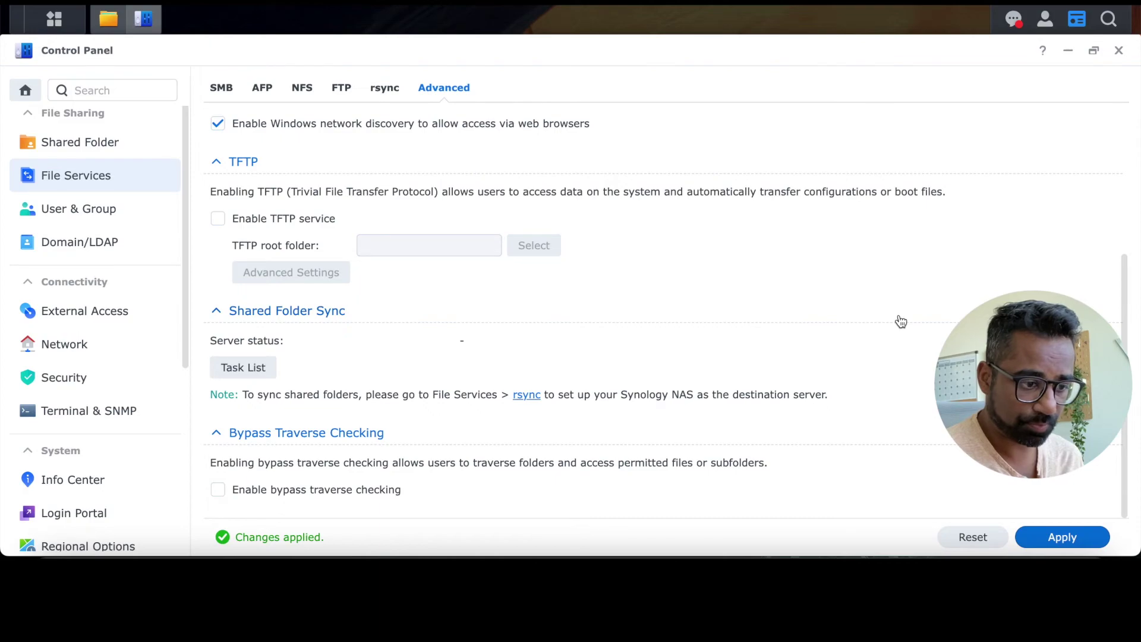
Step: Open the Time Machine pane in System Preferences from the Apple menu
left_click(50, 13)
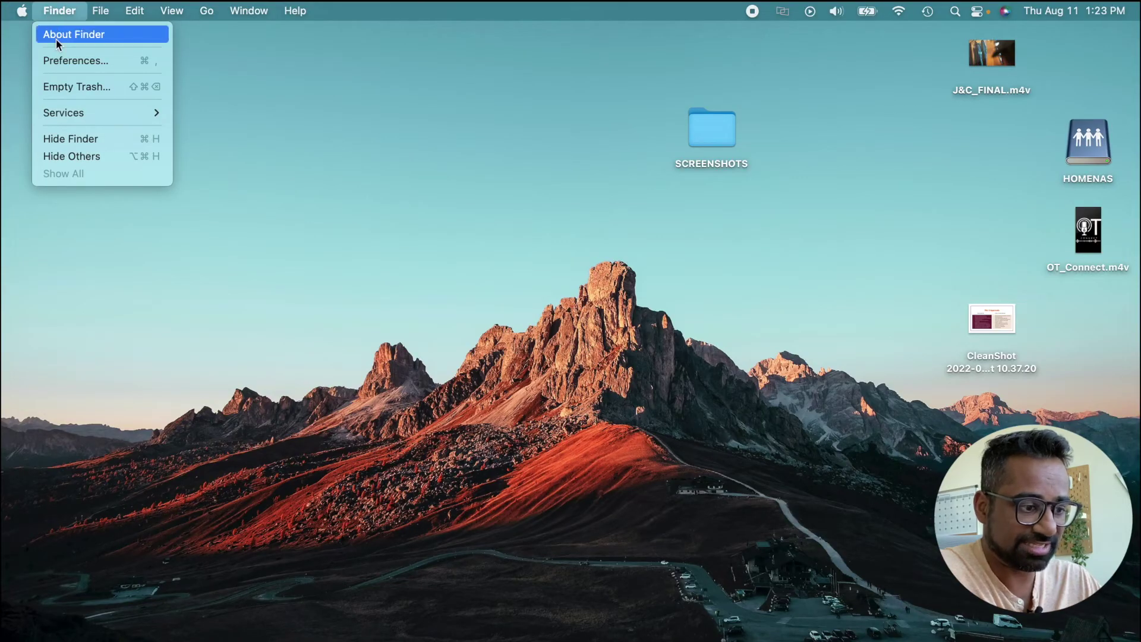
mouse_move(22, 11)
left_click(38, 60)
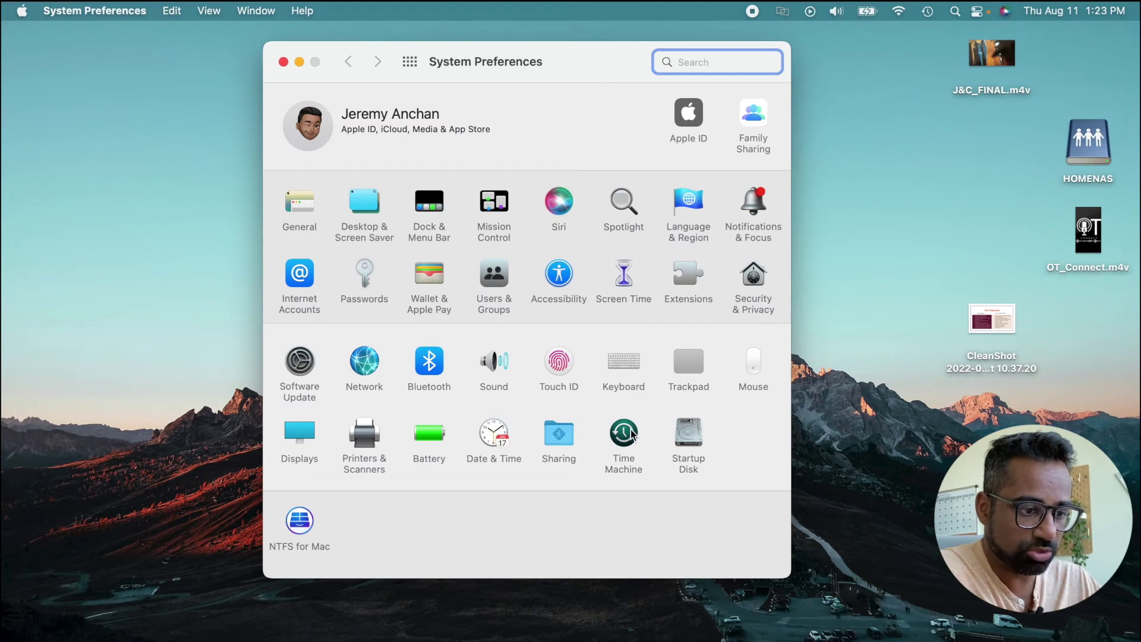
left_click(625, 434)
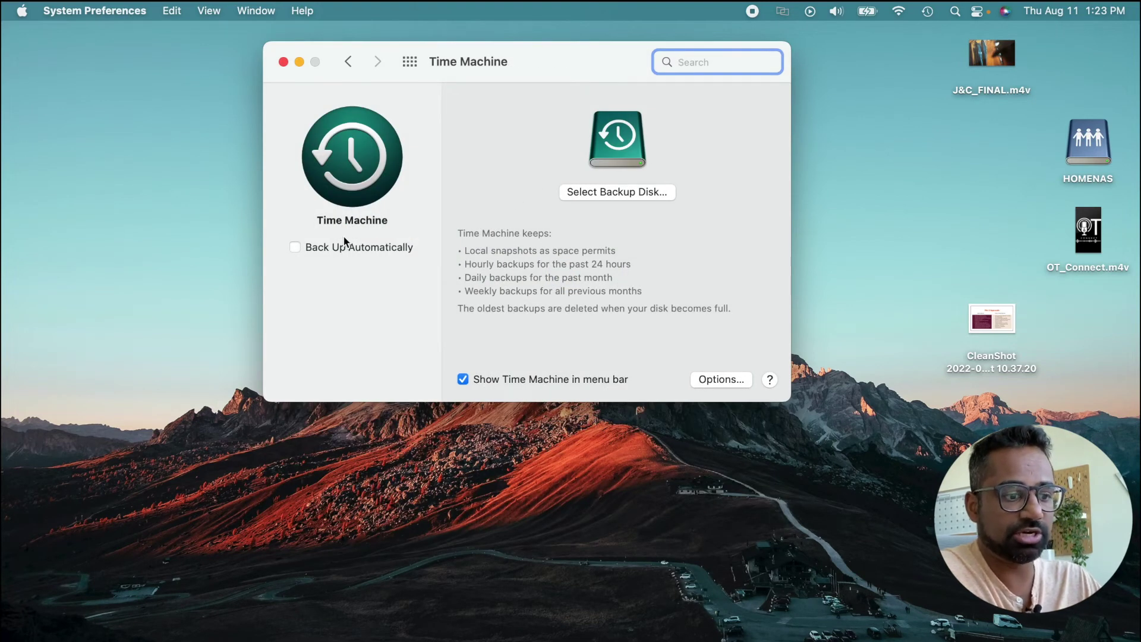
Step: Choose the TIME MACHINE share on MYSERVER.local as the backup disk
left_click(294, 246)
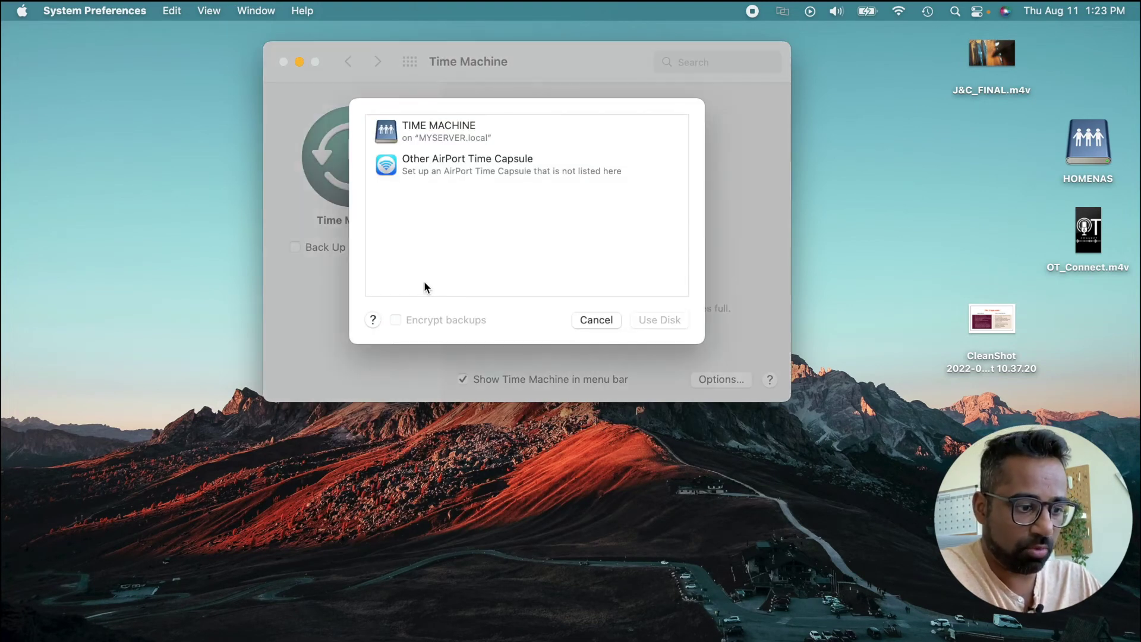
left_click(436, 136)
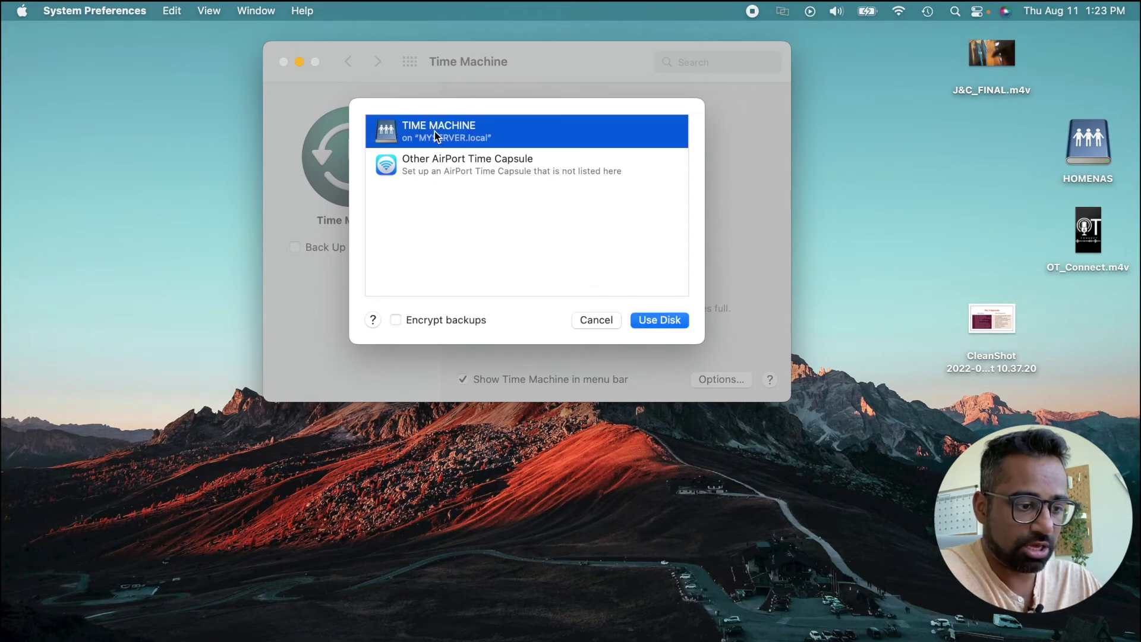
left_click(661, 321)
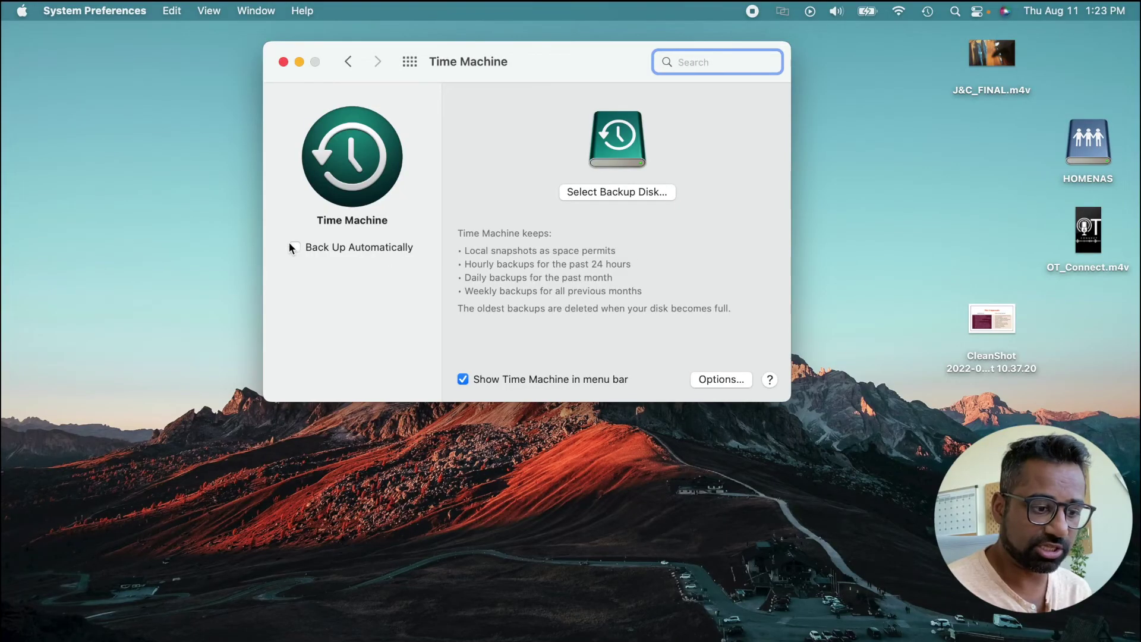
Step: Turn on Back Up Automatically and connect to the TIME MACHINE share on MYSERVER.local
left_click(294, 247)
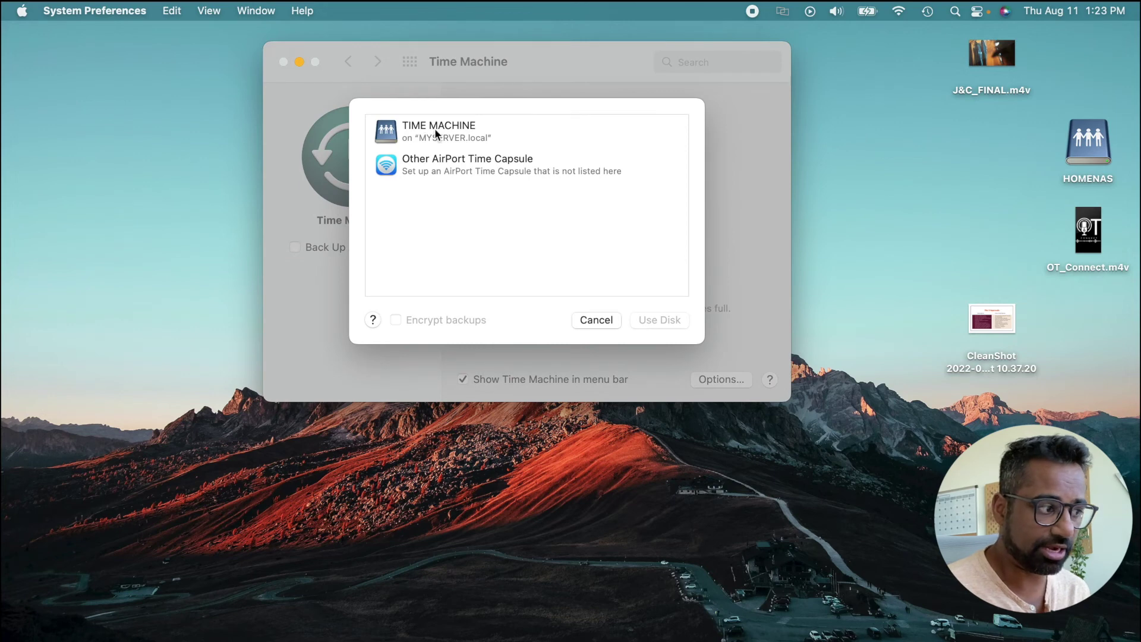
left_click(435, 132)
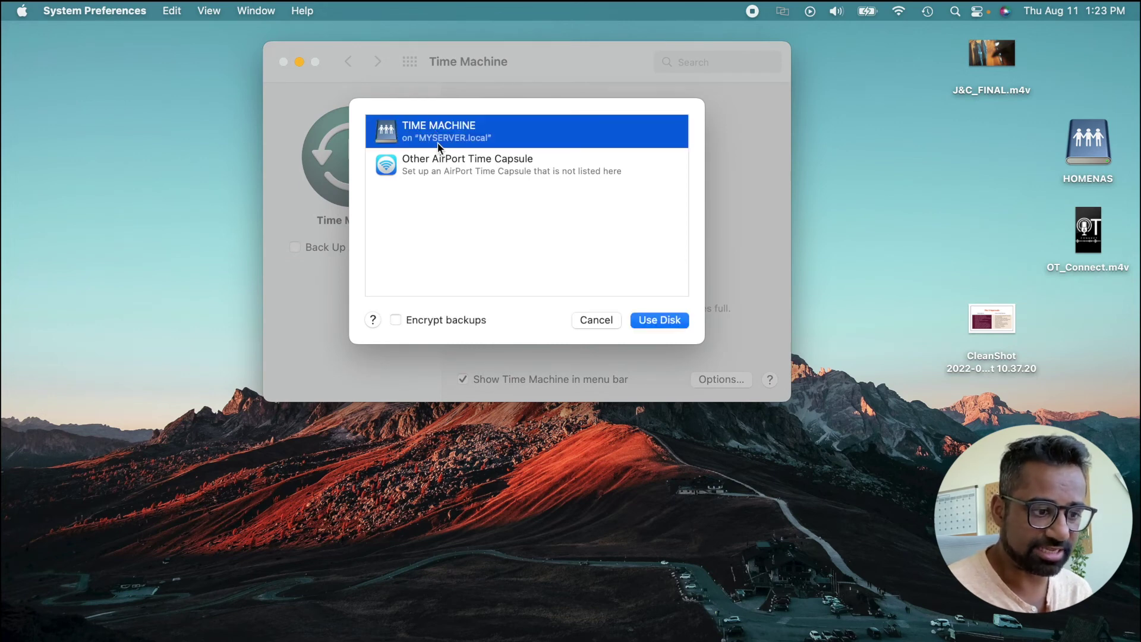
left_click(661, 320)
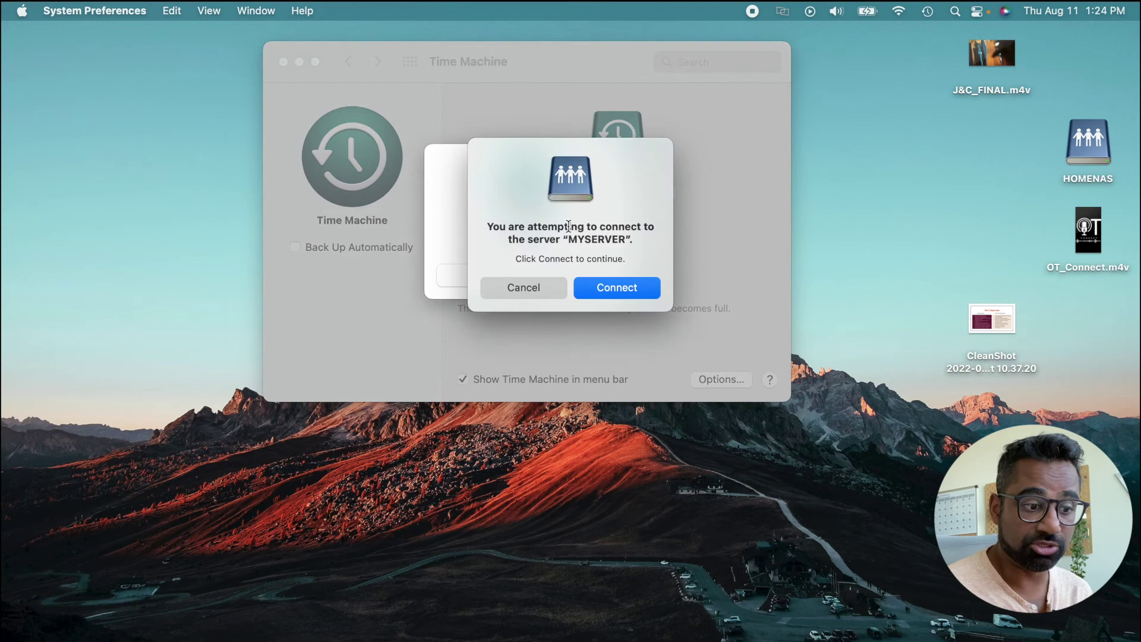
left_click(629, 294)
Step: Sign in to the NAS as user TimeMachine with its account password
left_click(629, 255)
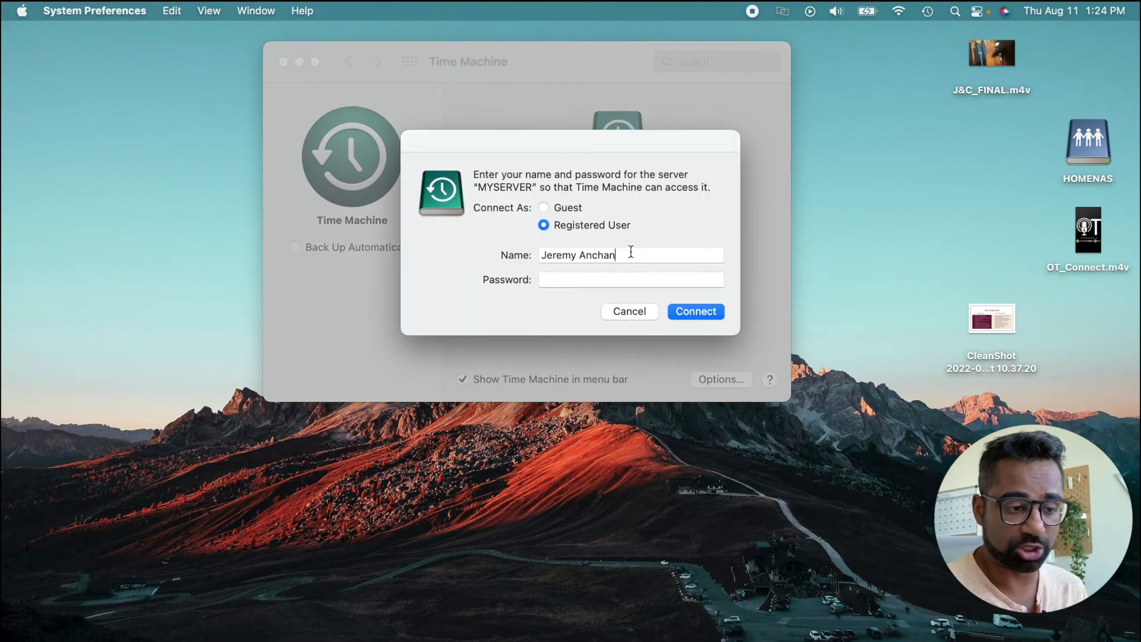
key("super+a")
key("BackSpace")
type("T")
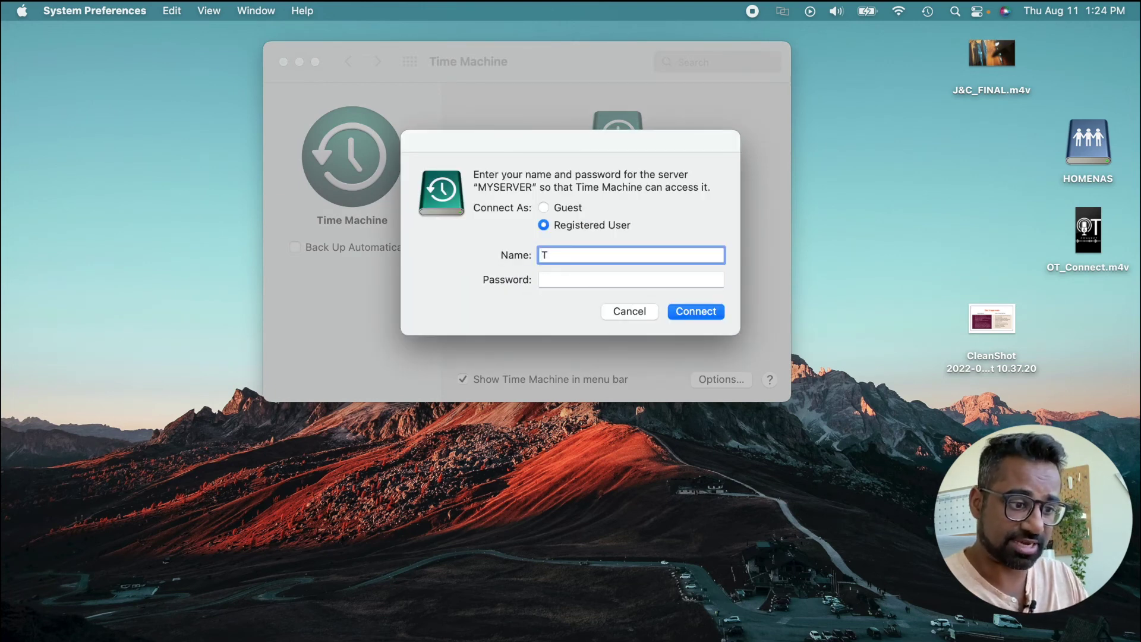
type("imeMachine")
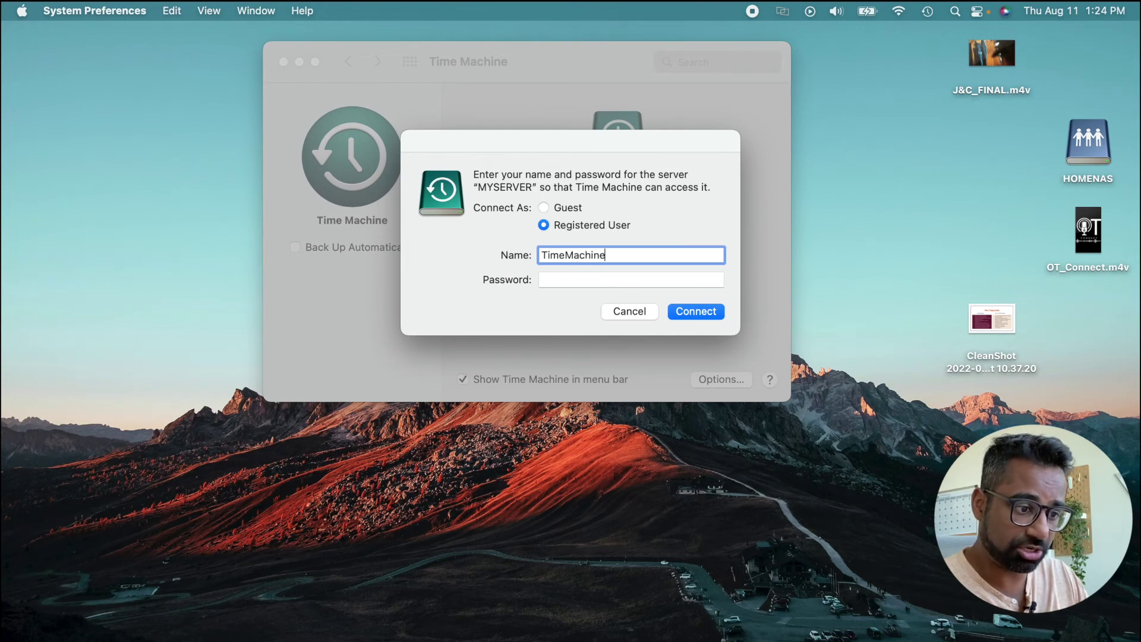
left_click(631, 279)
type("••••••••••")
key("Return")
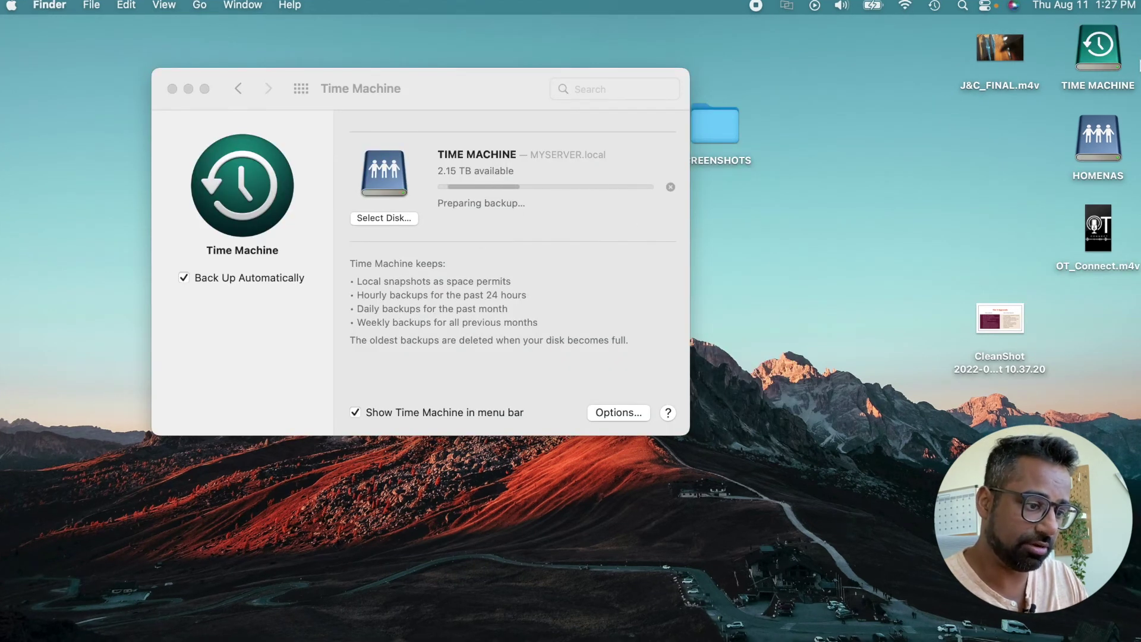
Step: Move the J&C_FINAL.m4v desktop icon below OT_Connect.m4v in the right column
mouse_move(1006, 48)
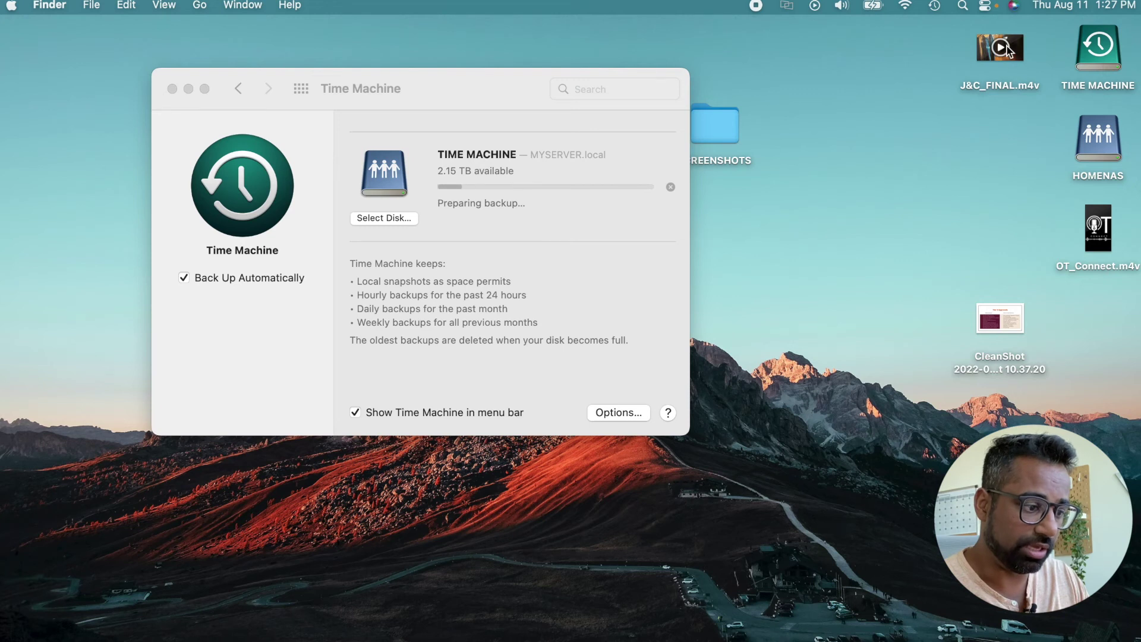
left_click_drag(1006, 49, 1113, 342)
left_click(1009, 266)
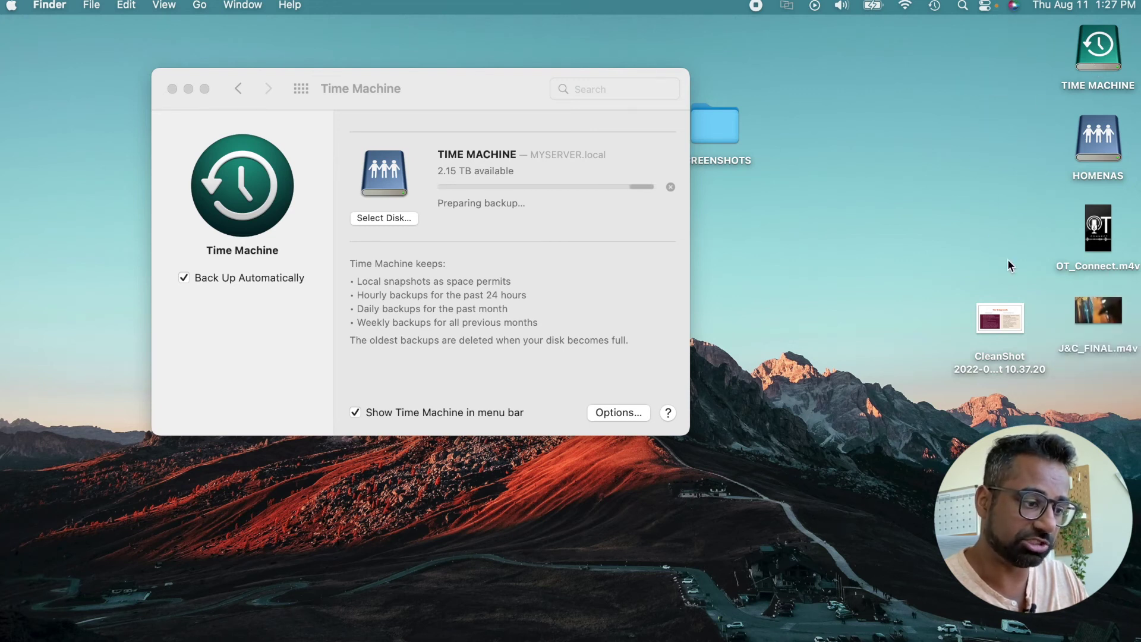